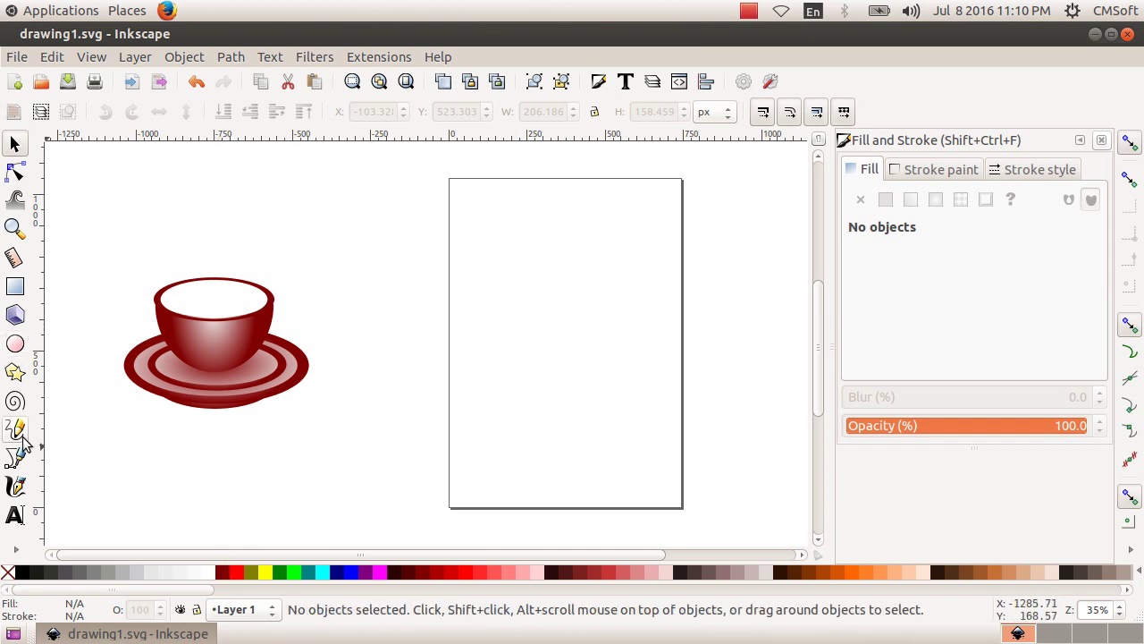
# Draw a dark red ellipse on the page and select it
pyautogui.click(15, 347)
pyautogui.moveTo(399, 285); pyautogui.dragTo(549, 366)
pyautogui.click(15, 143)
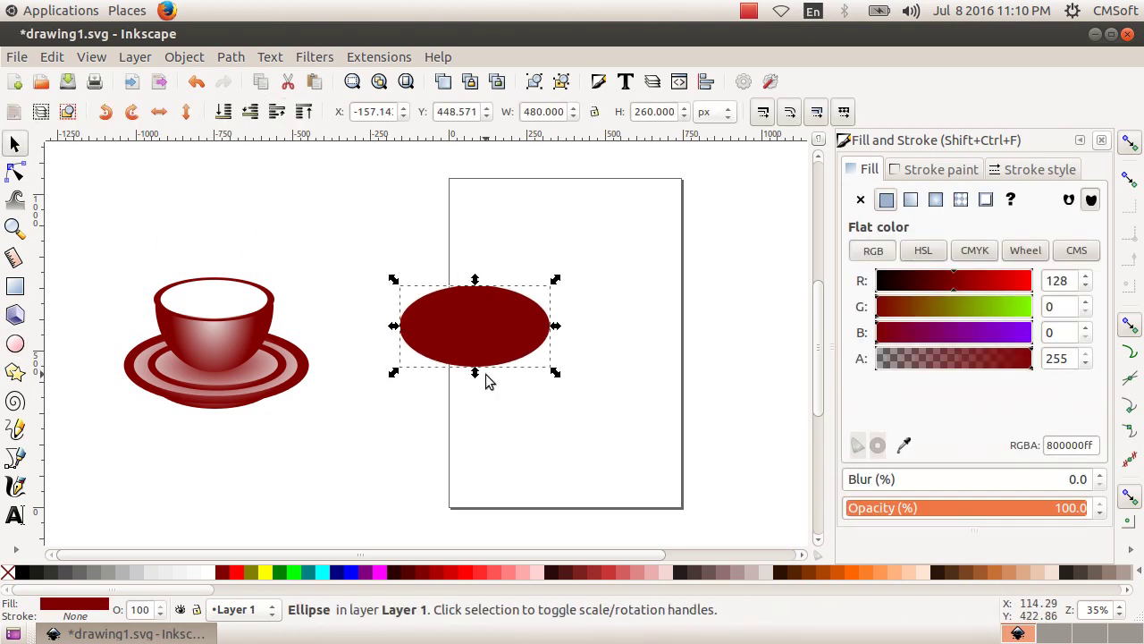
pyautogui.click(439, 234)
pyautogui.click(471, 319)
# Duplicate the ellipse, shrink the yellow copy, and subtract it with Path > Difference to leave a ring
pyautogui.click(52, 56)
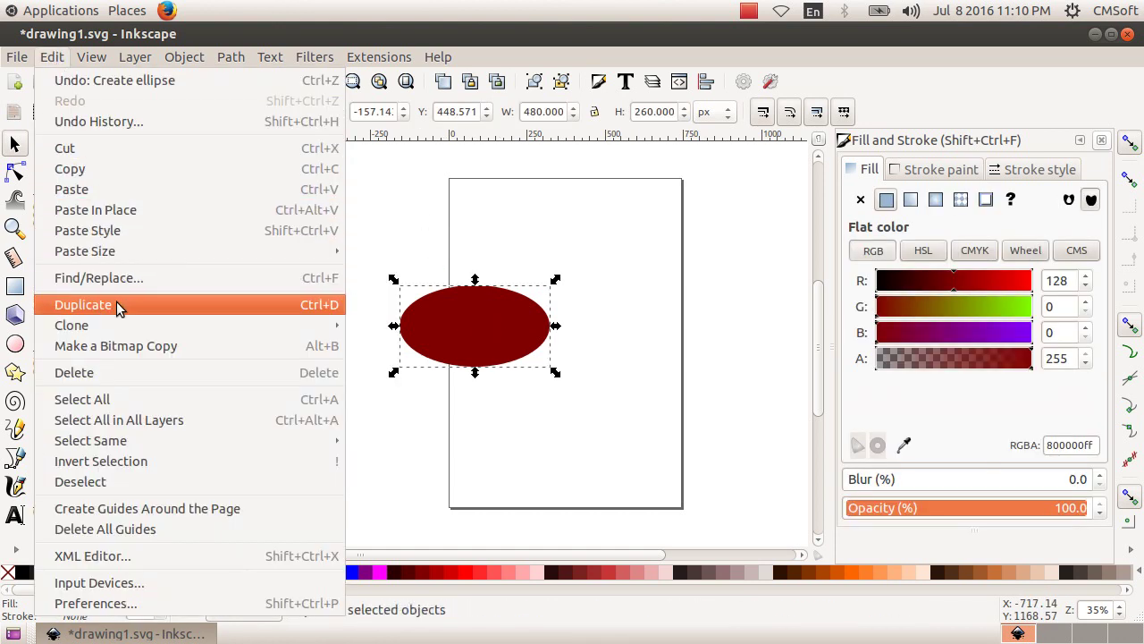
pyautogui.click(117, 301)
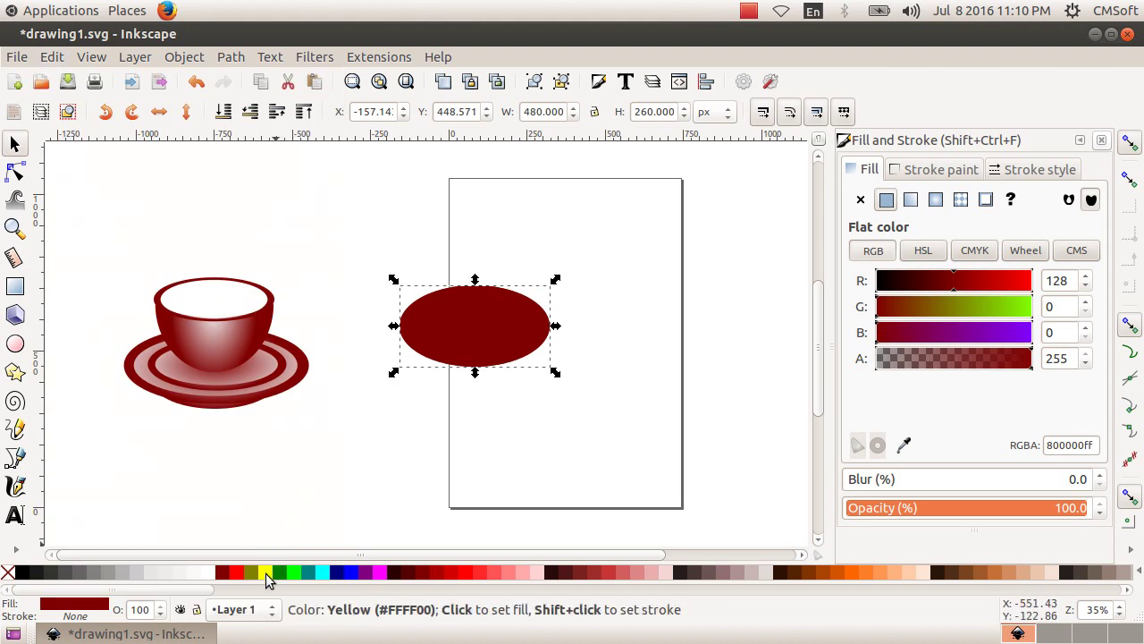
pyautogui.click(266, 572)
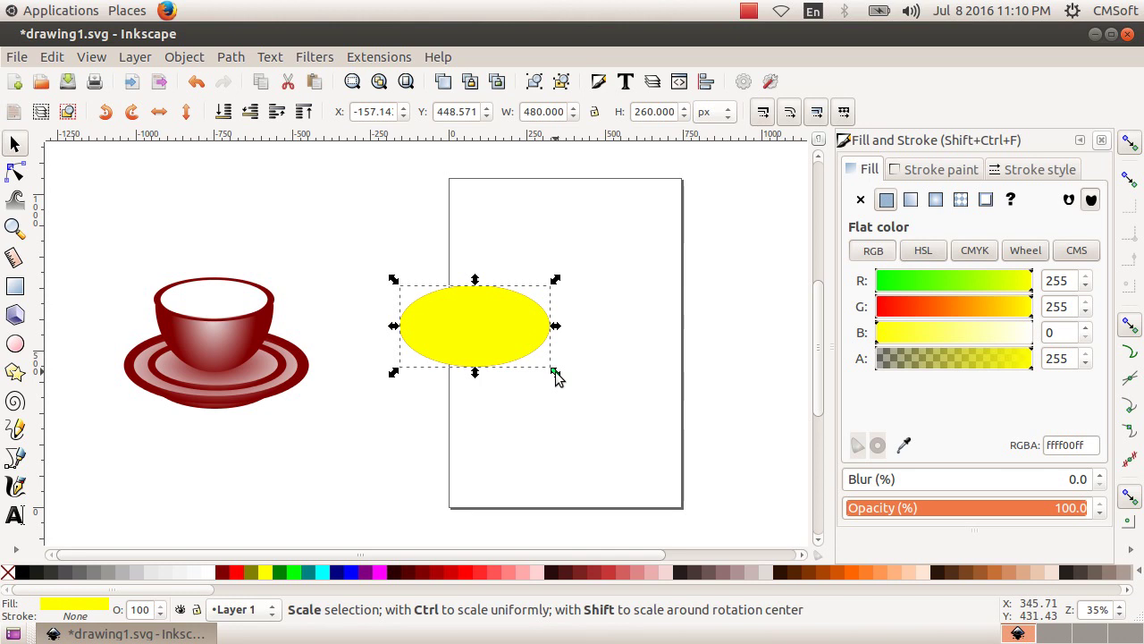
pyautogui.moveTo(554, 373); pyautogui.dragTo(545, 366)
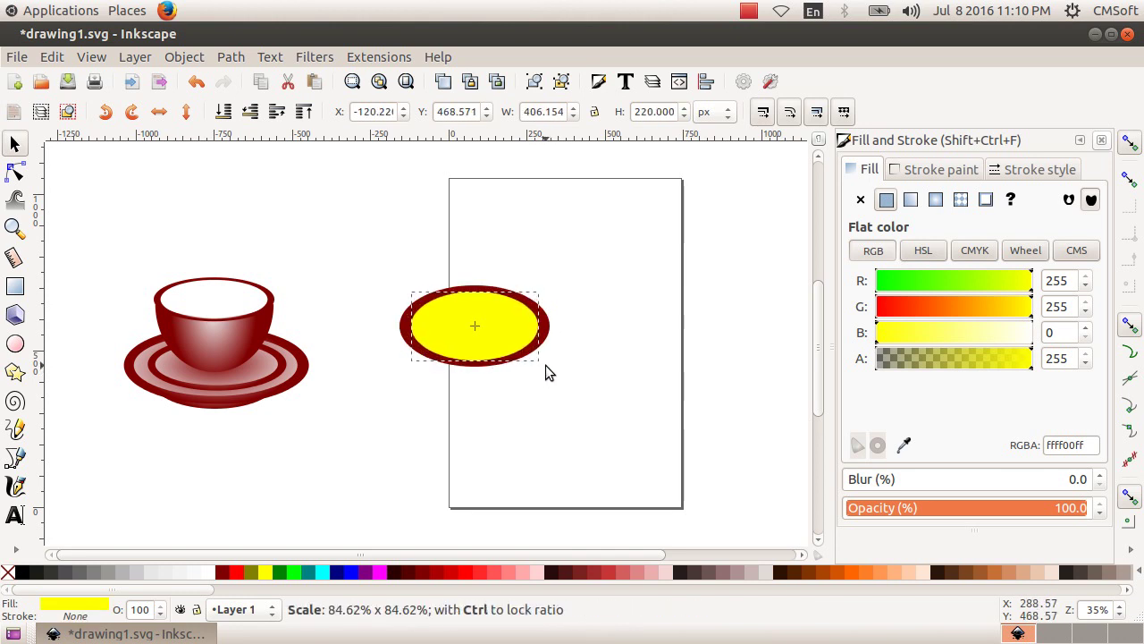
pyautogui.click(552, 412)
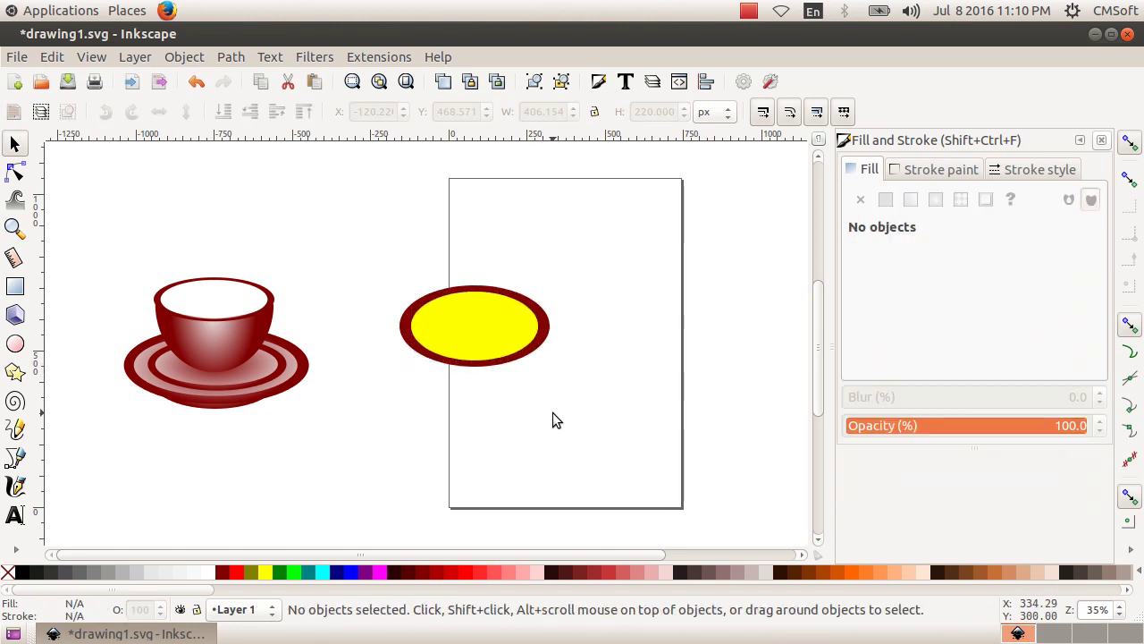
pyautogui.moveTo(379, 227); pyautogui.dragTo(614, 426)
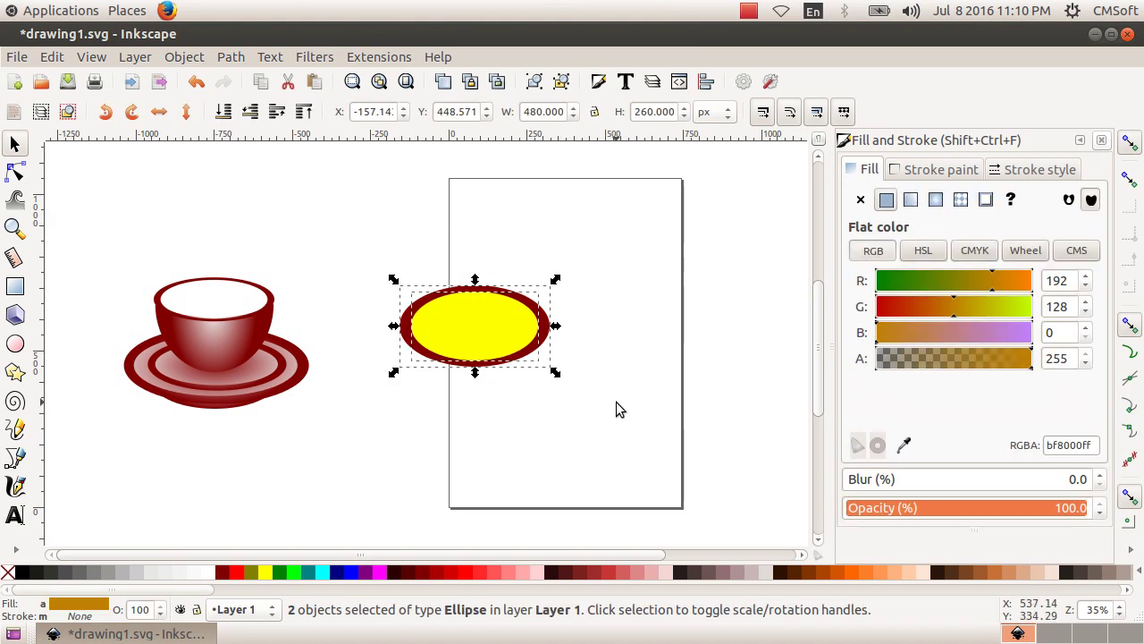
pyautogui.click(244, 60)
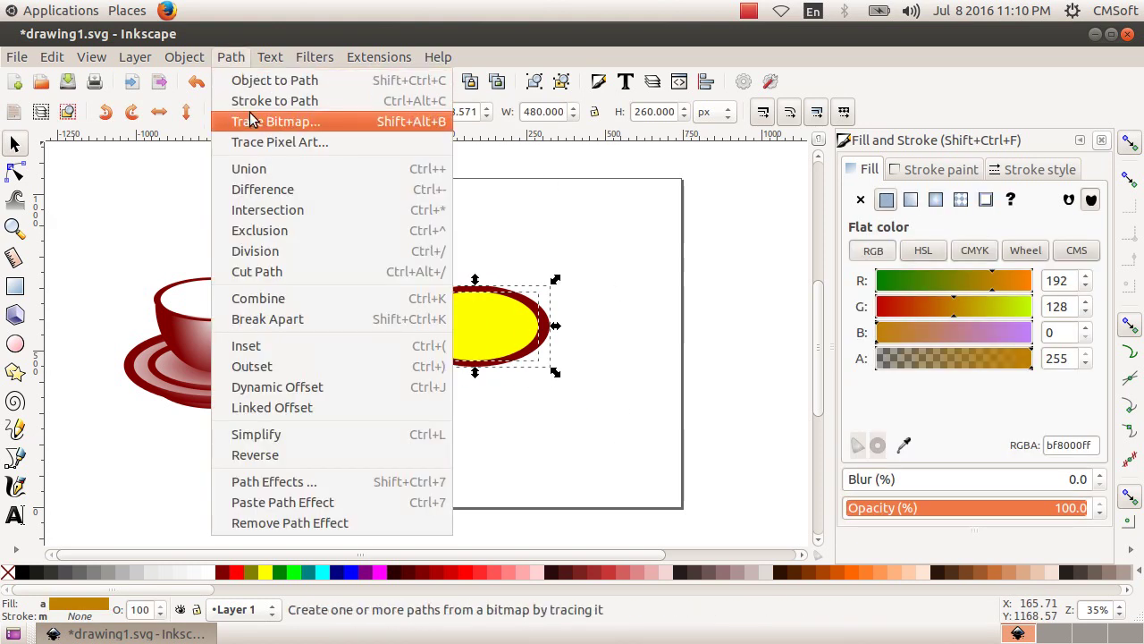
pyautogui.click(264, 188)
# Scale the ring down and flatten it to about 402.857 × 188.571 px near the page's top-left
pyautogui.click(624, 230)
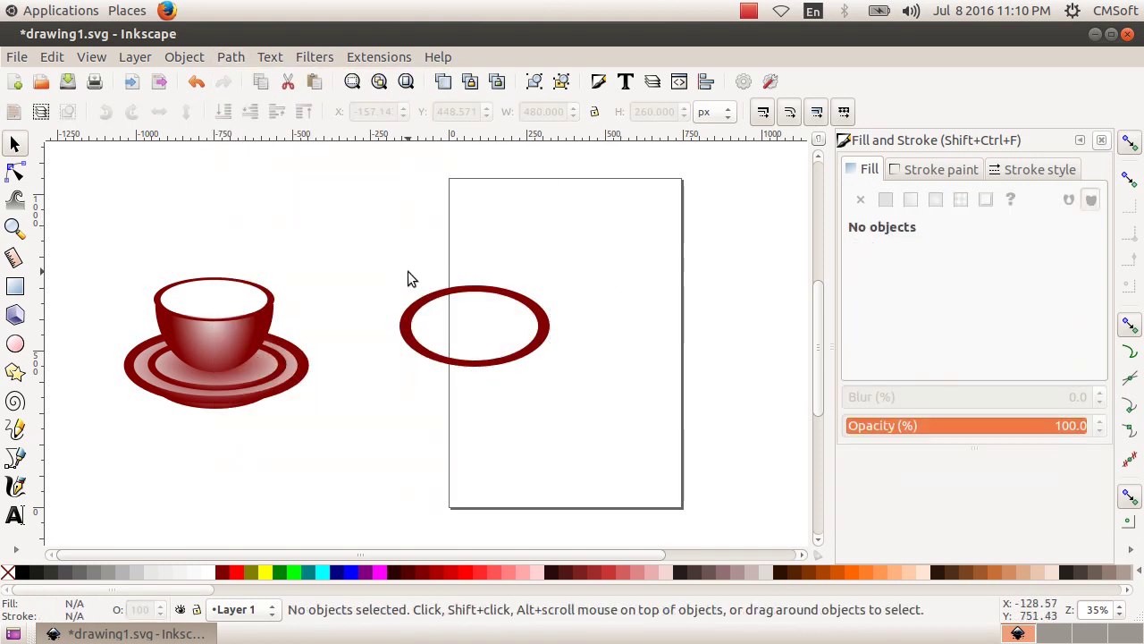
pyautogui.moveTo(542, 319)
pyautogui.mouseDown()
pyautogui.moveTo(534, 302)
pyautogui.moveTo(316, 315)
pyautogui.mouseUp()
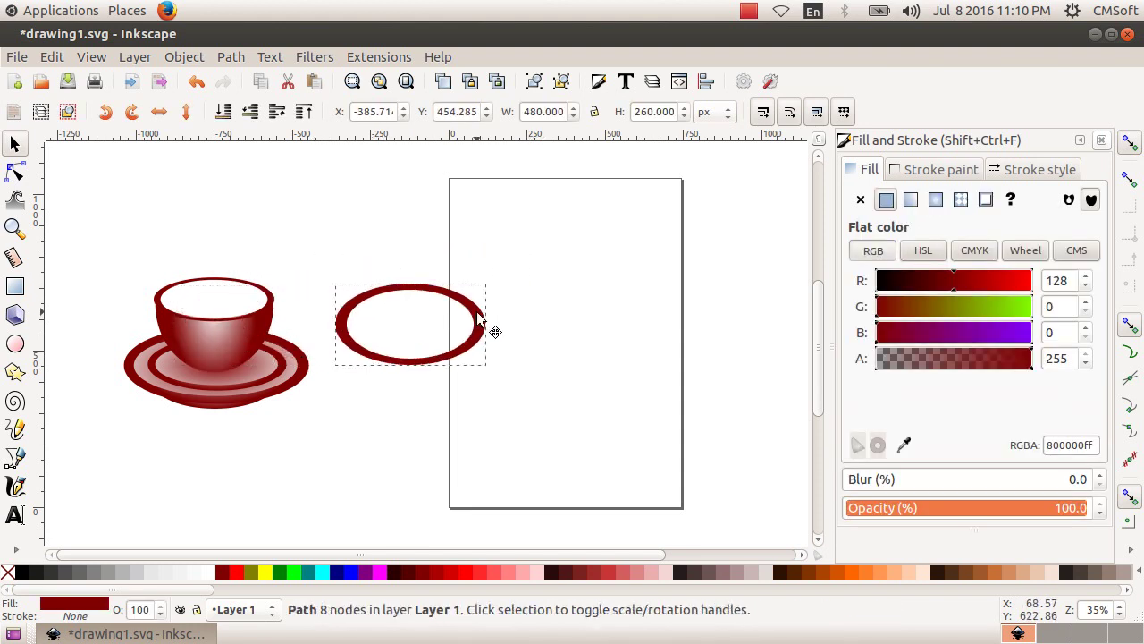
pyautogui.moveTo(315, 312); pyautogui.dragTo(567, 303)
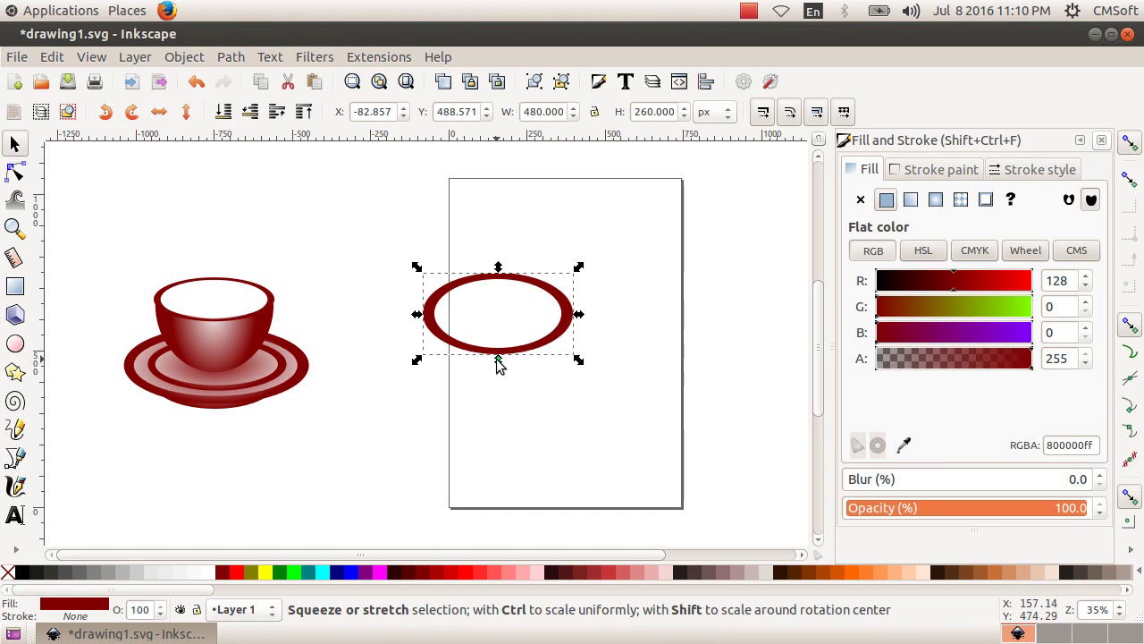
pyautogui.moveTo(498, 359); pyautogui.dragTo(496, 343)
pyautogui.moveTo(577, 307)
pyautogui.mouseDown()
pyautogui.moveTo(312, 326)
pyautogui.moveTo(452, 307)
pyautogui.mouseUp()
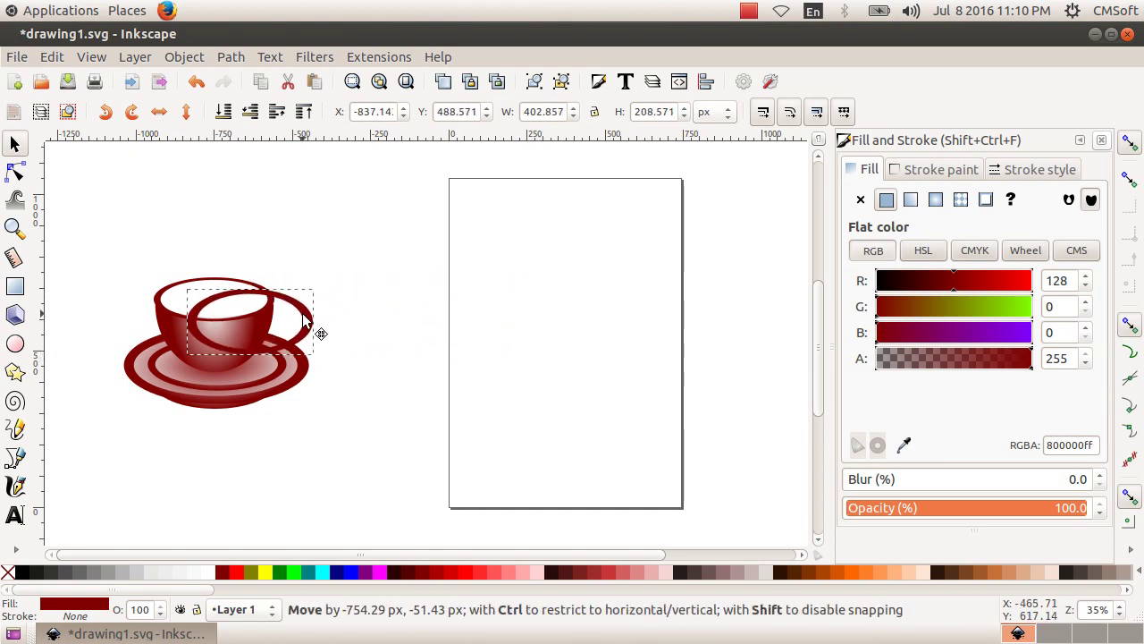
pyautogui.hotkey('ctrl', 'z')
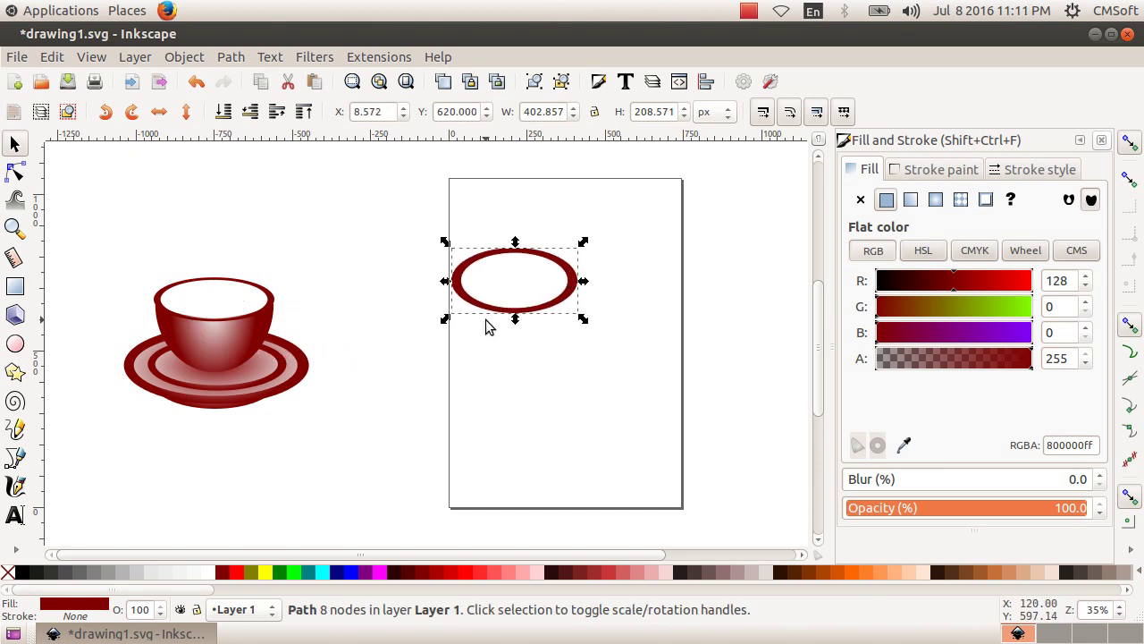
pyautogui.moveTo(515, 321); pyautogui.dragTo(515, 315)
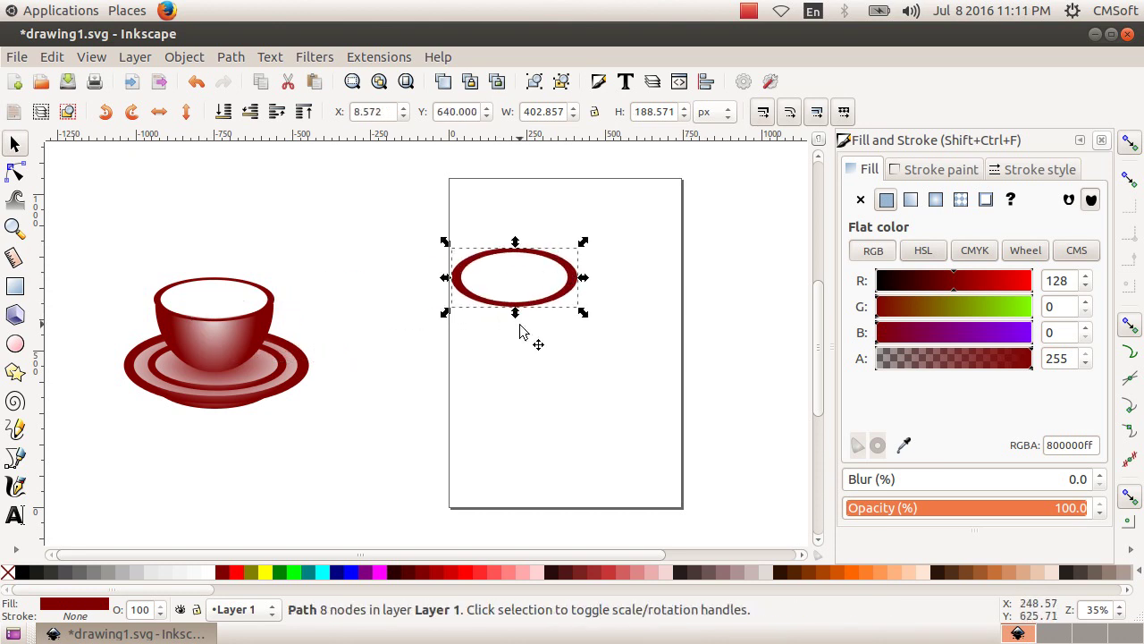
pyautogui.click(464, 373)
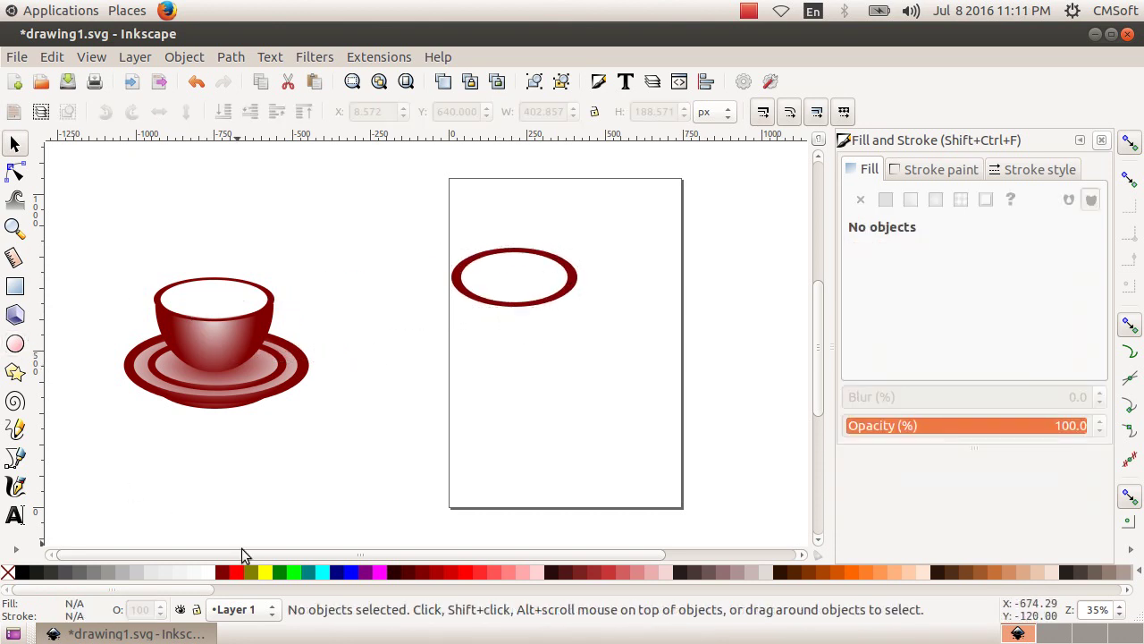
# Draw a tall yellow ellipse covering the ring's left half
pyautogui.click(15, 343)
pyautogui.moveTo(385, 213); pyautogui.dragTo(504, 375)
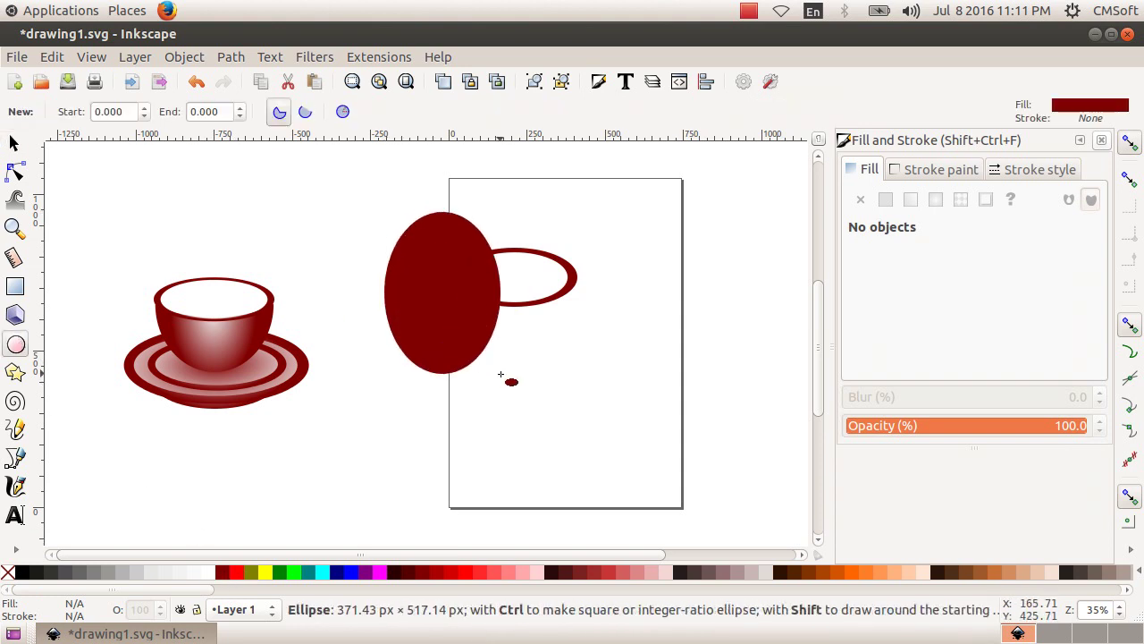
pyautogui.click(267, 569)
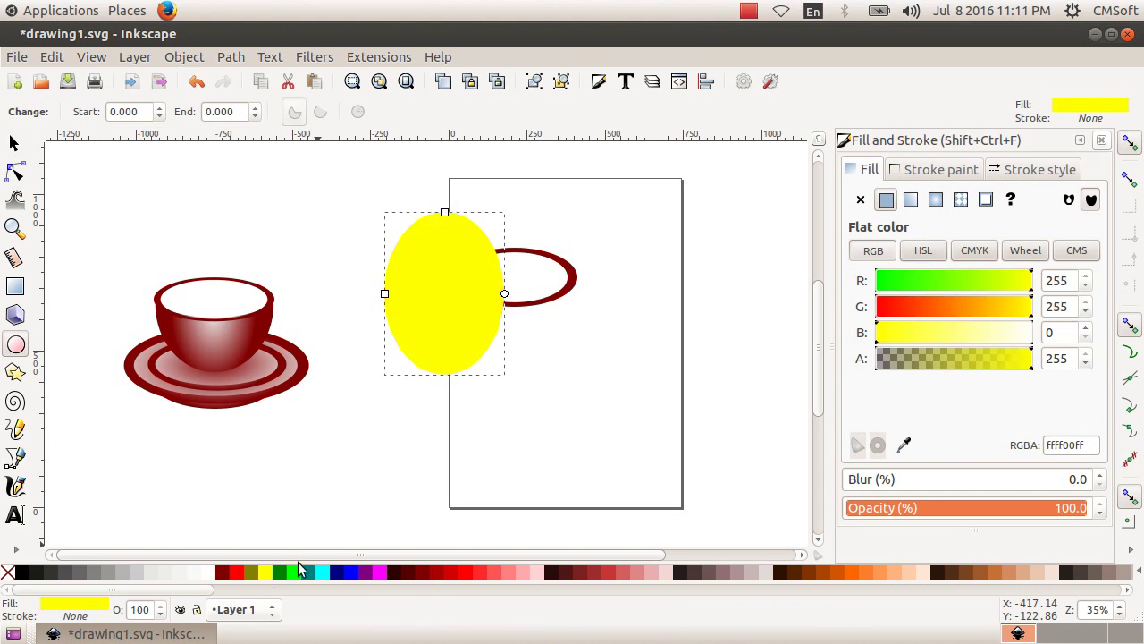
pyautogui.click(14, 143)
pyautogui.moveTo(421, 292)
pyautogui.mouseDown()
pyautogui.moveTo(444, 248)
pyautogui.moveTo(461, 257)
pyautogui.mouseUp()
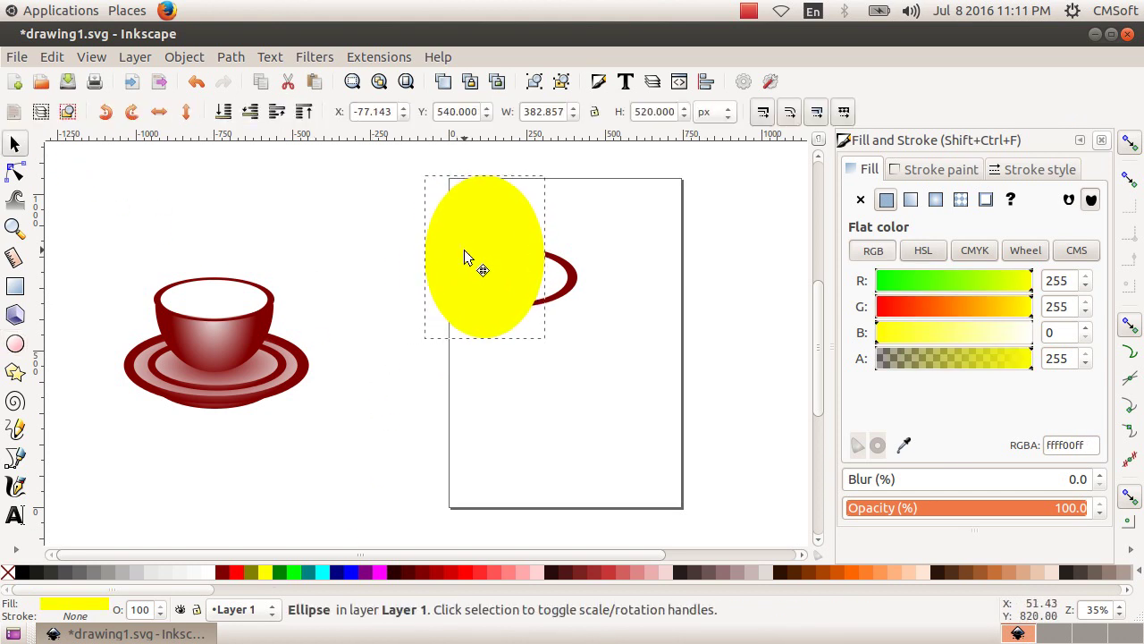
# Subtract the yellow ellipse from the ring, leaving a crescent about 154.875 × 177.320 px
pyautogui.click(420, 390)
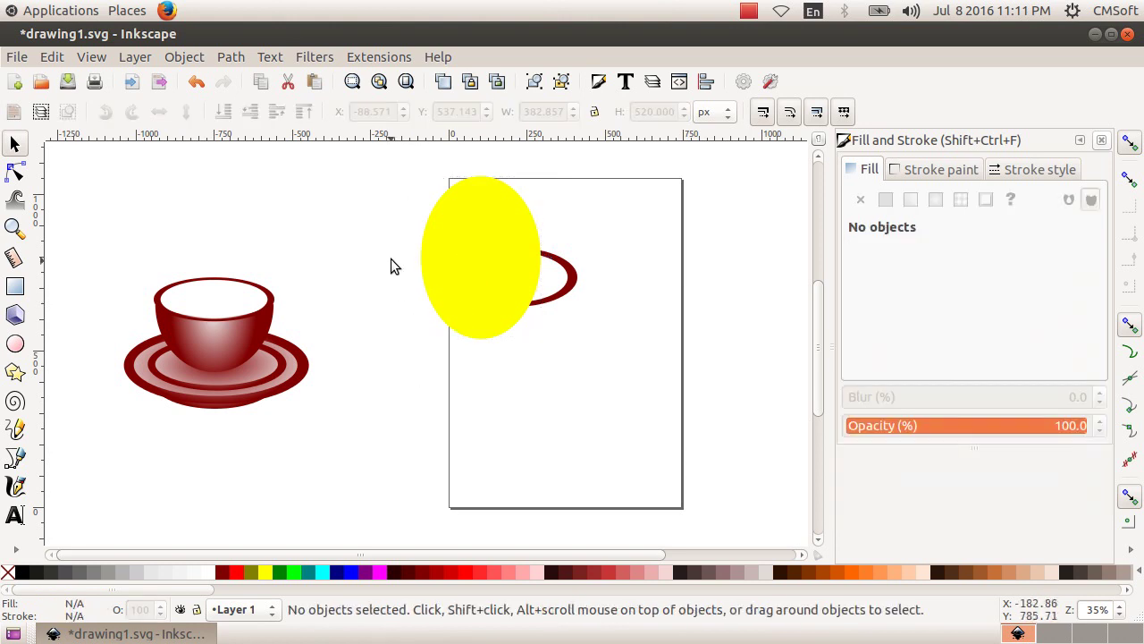
pyautogui.moveTo(364, 161); pyautogui.dragTo(631, 402)
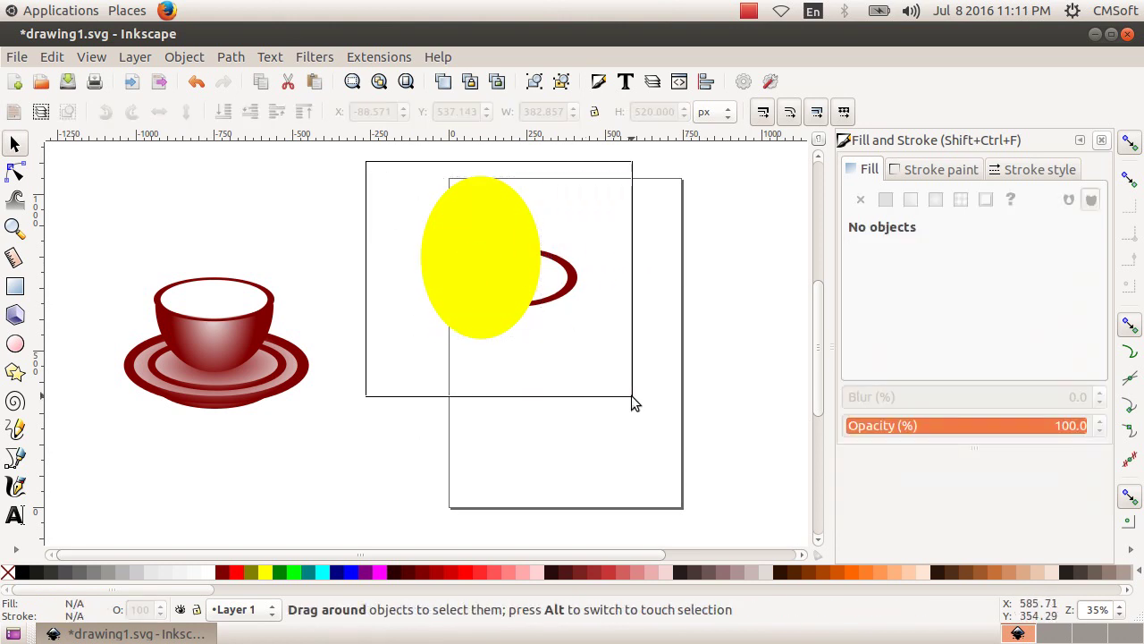
pyautogui.click(235, 56)
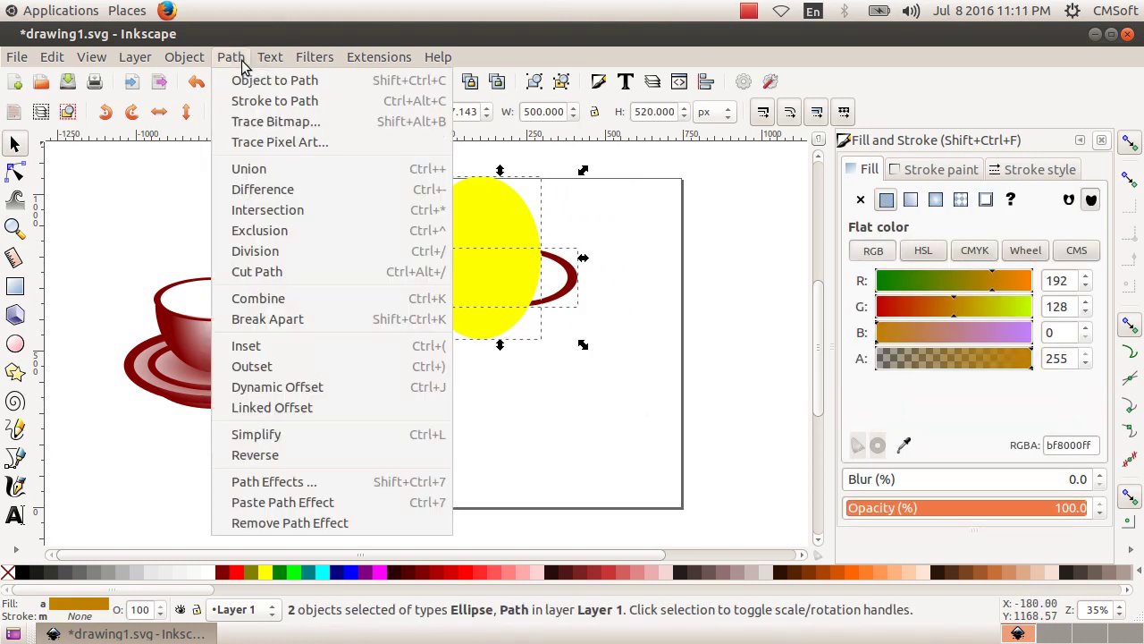
pyautogui.click(286, 190)
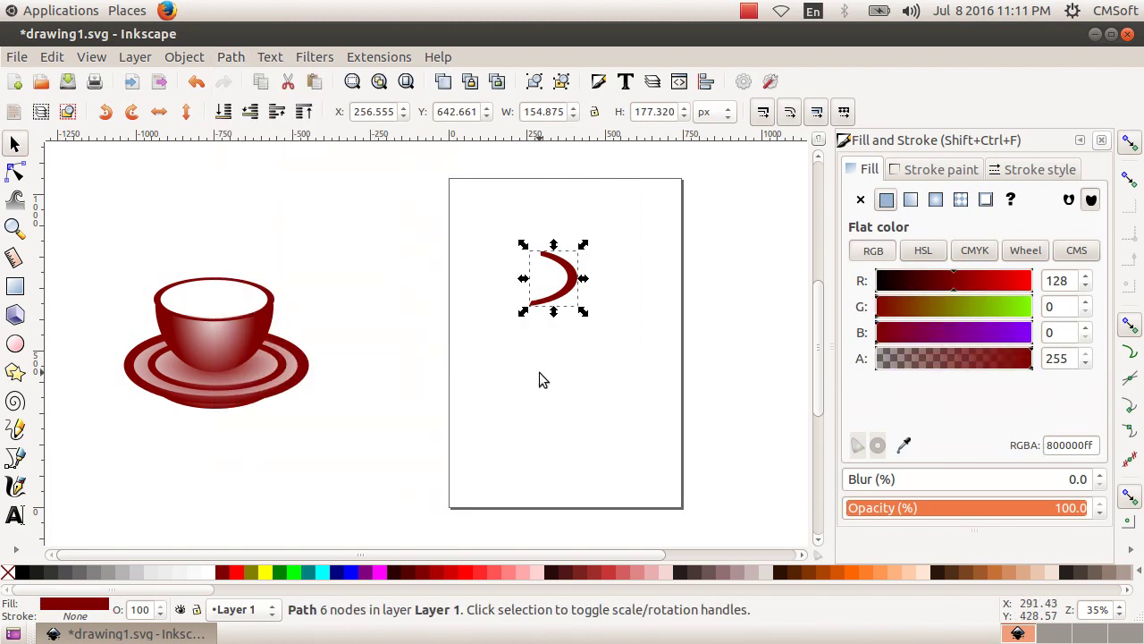
pyautogui.click(539, 380)
# Fit the crescent against the cup's right side as a handle, widened to 169.161 × 177.320 px
pyautogui.moveTo(568, 286); pyautogui.dragTo(299, 326)
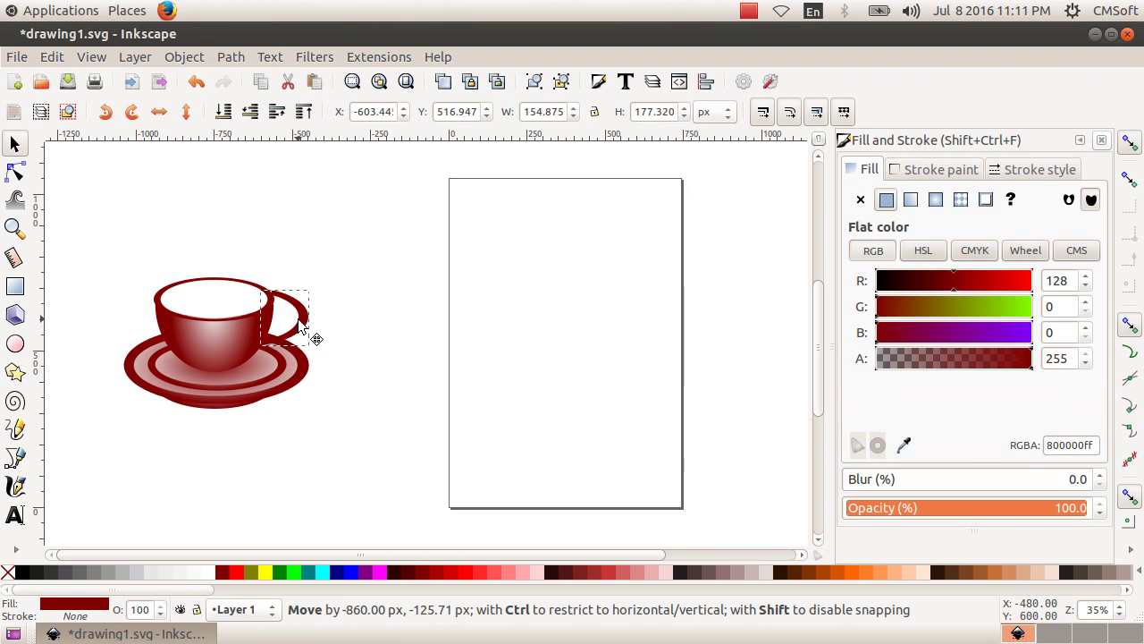
pyautogui.moveTo(300, 326); pyautogui.dragTo(304, 328)
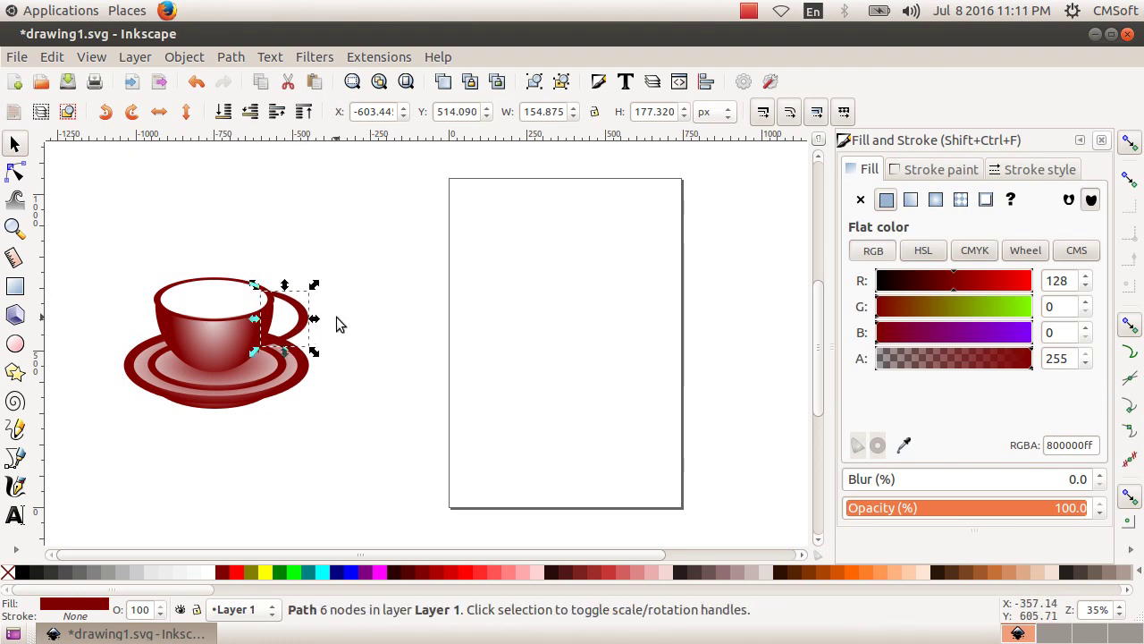
pyautogui.click(345, 344)
pyautogui.click(315, 328)
pyautogui.moveTo(317, 320); pyautogui.dragTo(323, 320)
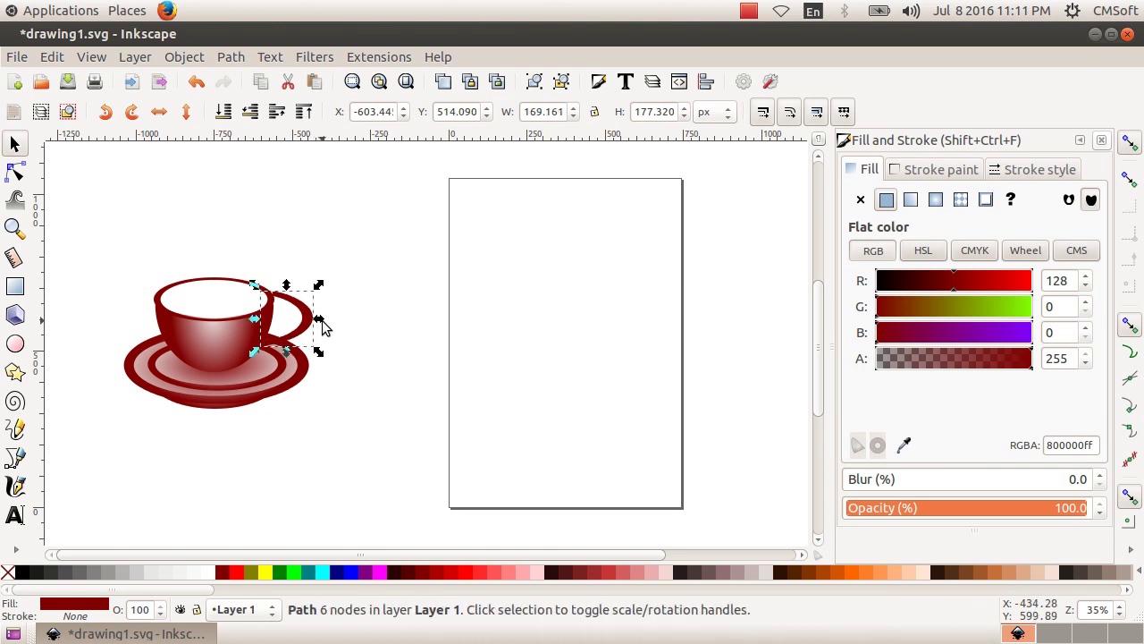
pyautogui.press('Left')
pyautogui.press('Down')
pyautogui.press('Left')
pyautogui.press('Left')
pyautogui.press('Left')
pyautogui.press('Down')
pyautogui.press('Down')
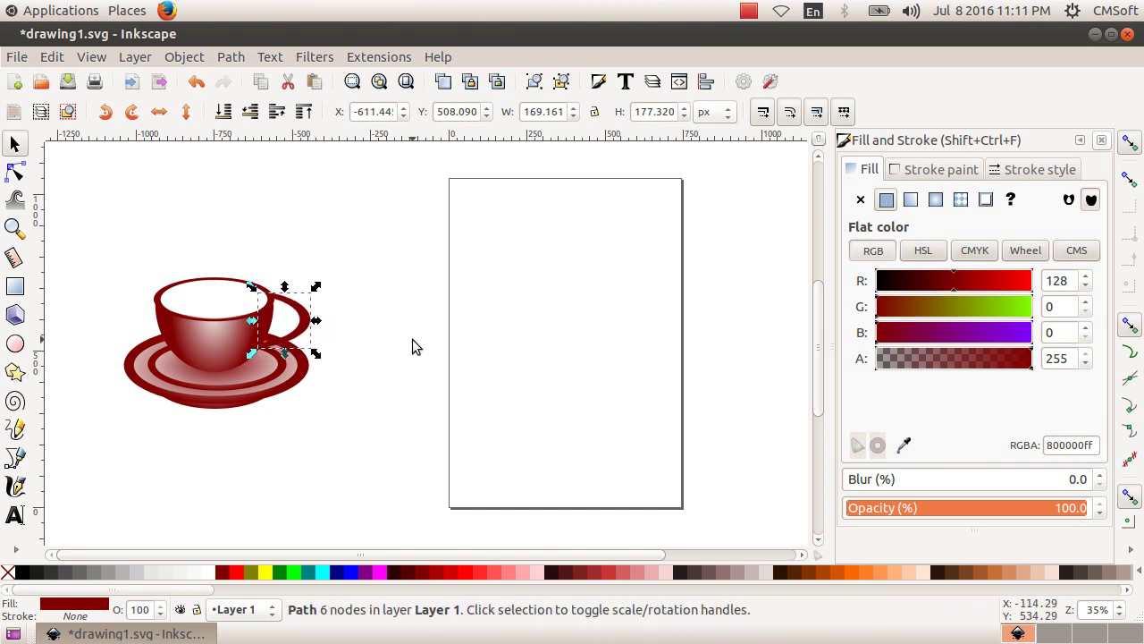
pyautogui.click(414, 339)
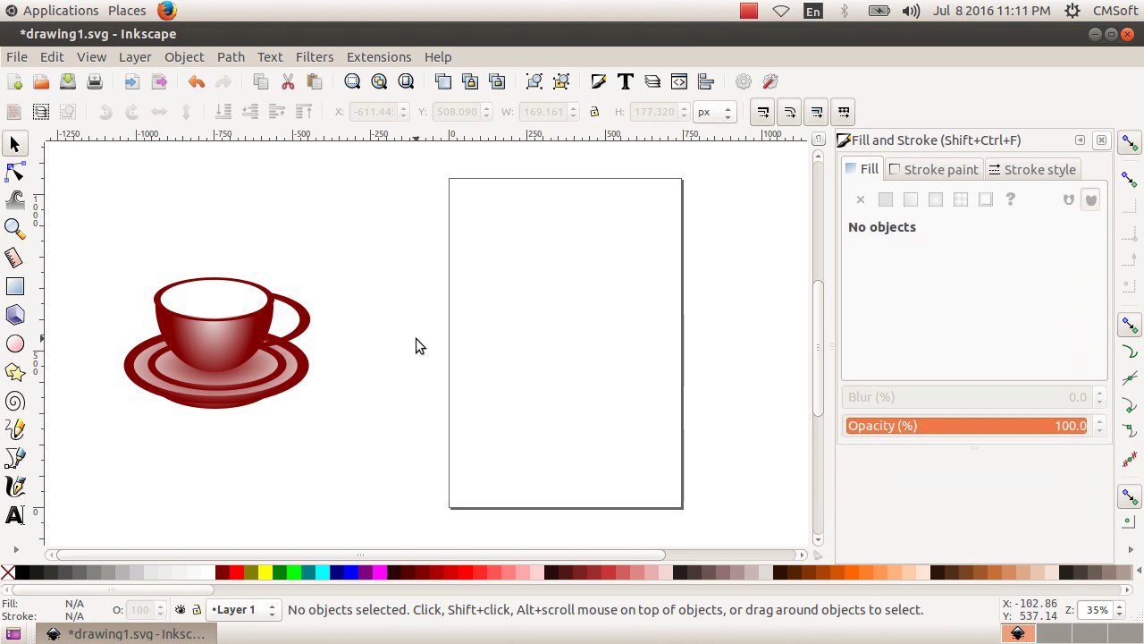
# Group the cup, saucer and handle into one object and move it right toward the page
pyautogui.moveTo(94, 204); pyautogui.dragTo(392, 501)
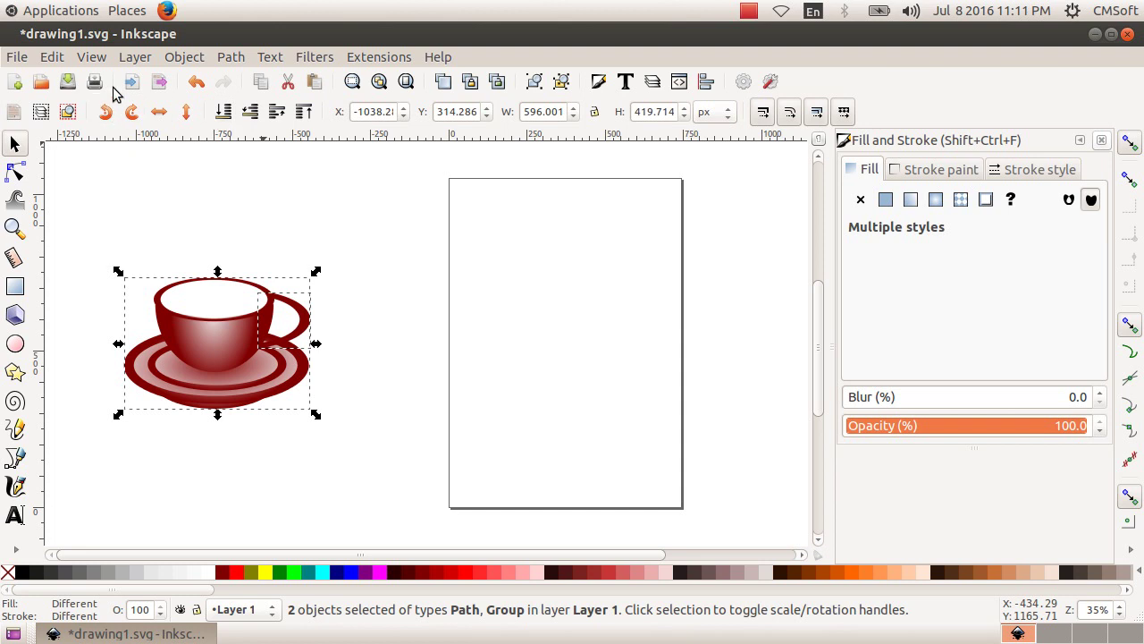
pyautogui.click(184, 57)
pyautogui.click(217, 149)
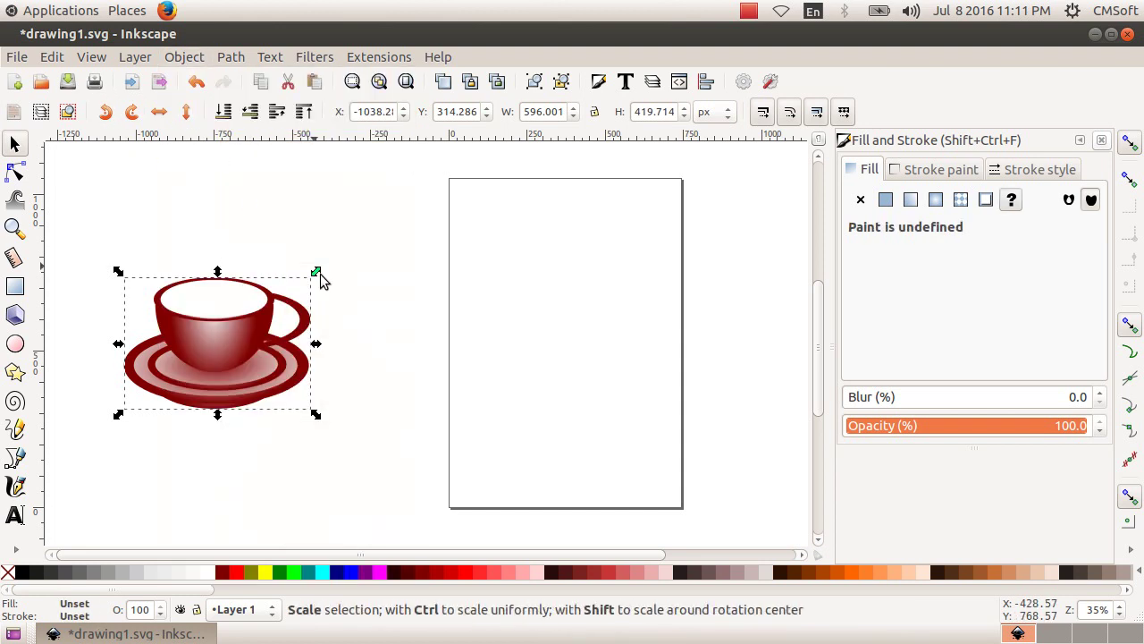
pyautogui.click(311, 375)
pyautogui.moveTo(233, 336)
pyautogui.mouseDown()
pyautogui.moveTo(535, 310)
pyautogui.moveTo(348, 358)
pyautogui.mouseUp()
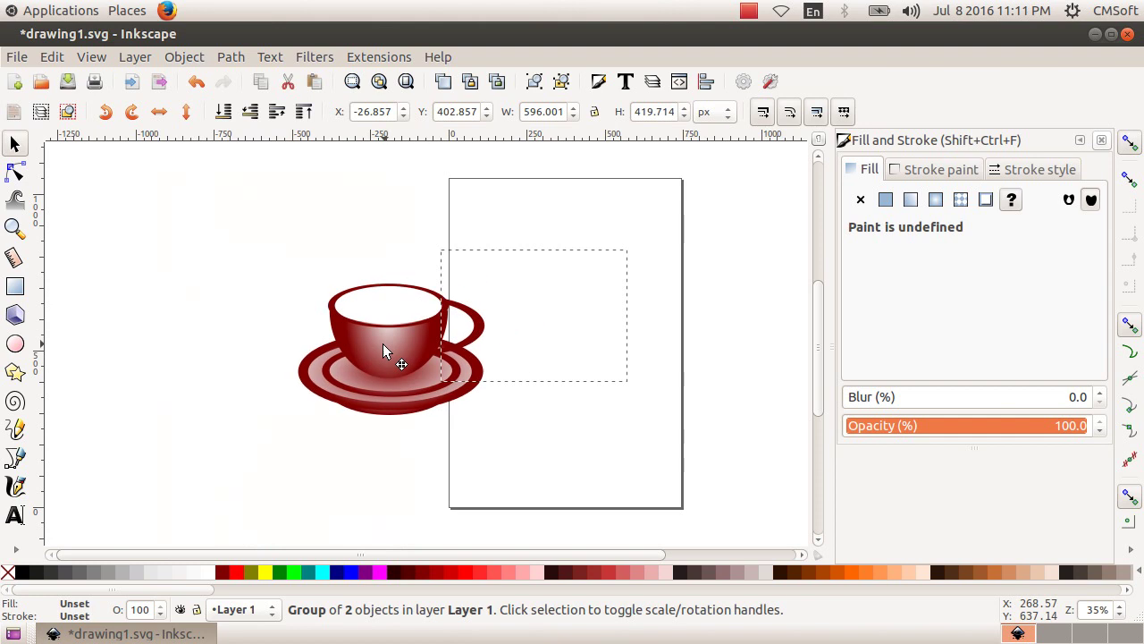
pyautogui.click(537, 412)
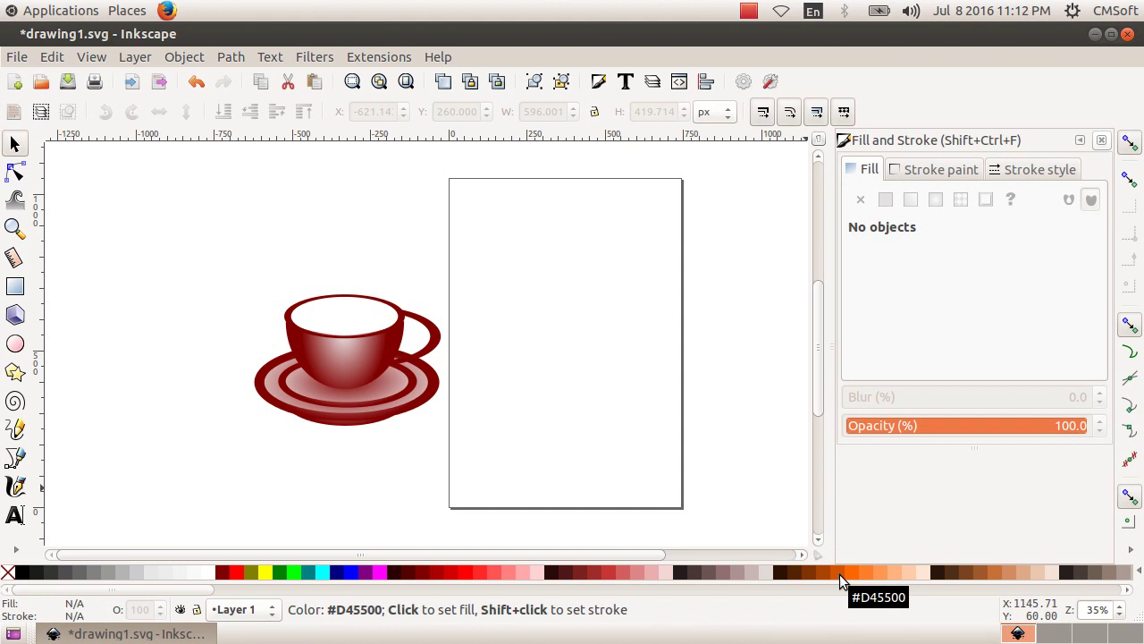
pyautogui.click(16, 344)
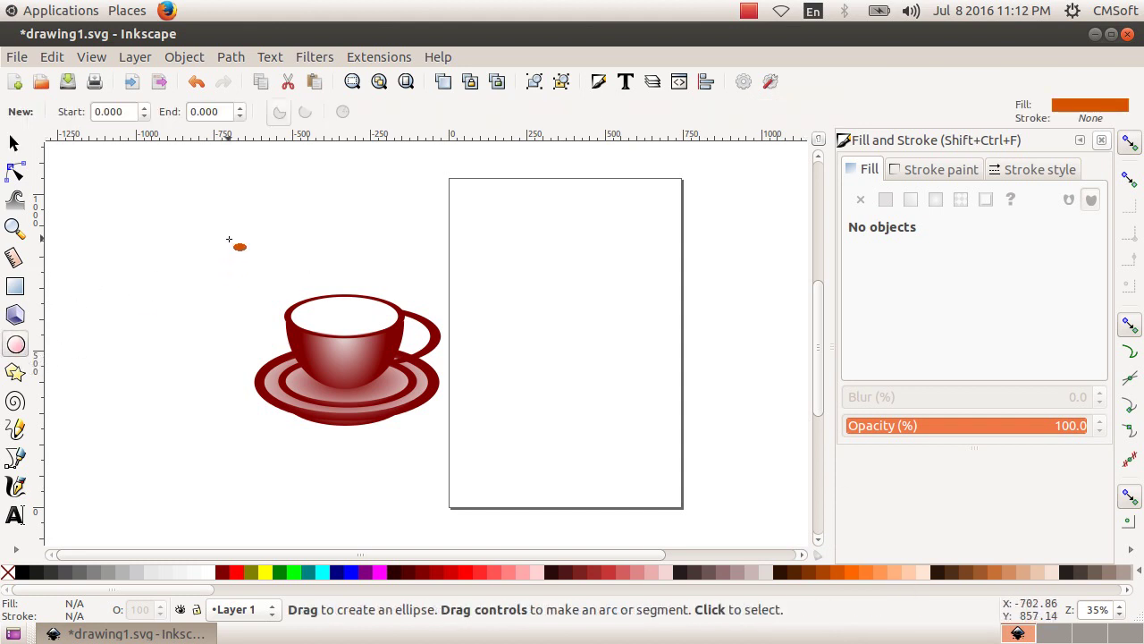
# Draw an orange ellipse, move it onto the cup and narrow it to the rim's width
pyautogui.moveTo(228, 240); pyautogui.dragTo(344, 282)
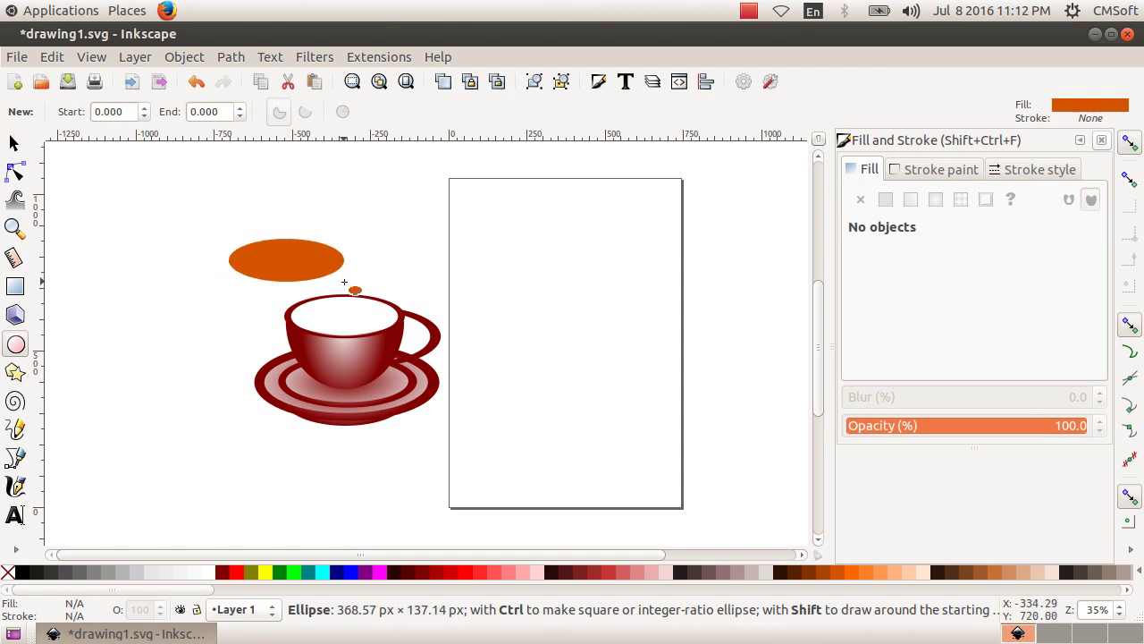
pyautogui.press('s')
pyautogui.moveTo(296, 273); pyautogui.dragTo(349, 311)
pyautogui.moveTo(265, 312); pyautogui.dragTo(294, 313)
pyautogui.moveTo(408, 312); pyautogui.dragTo(400, 312)
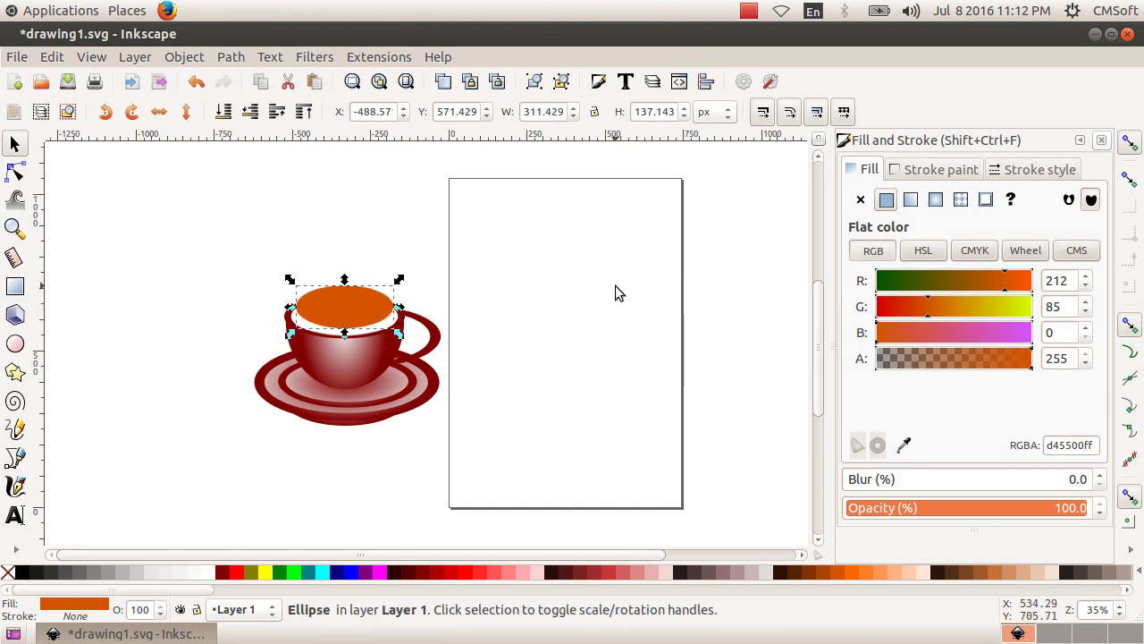
# Flatten and nudge the tea ellipse to 311.429 × 108.571 px inside the rim
pyautogui.press('Down')
pyautogui.press('Down')
pyautogui.press('Down')
pyautogui.press('Down')
pyautogui.press('Down')
pyautogui.press('Down')
pyautogui.press('Down')
pyautogui.press('Down')
pyautogui.press('Down')
pyautogui.press('Down')
pyautogui.press('Down')
pyautogui.press('Down')
pyautogui.press('Down')
pyautogui.press('Down')
pyautogui.press('Down')
pyautogui.press('Down')
pyautogui.press('Down')
pyautogui.press('Down')
pyautogui.press('Down')
pyautogui.press('Down')
pyautogui.press('Down')
pyautogui.press('Down')
pyautogui.press('Up')
pyautogui.press('Left')
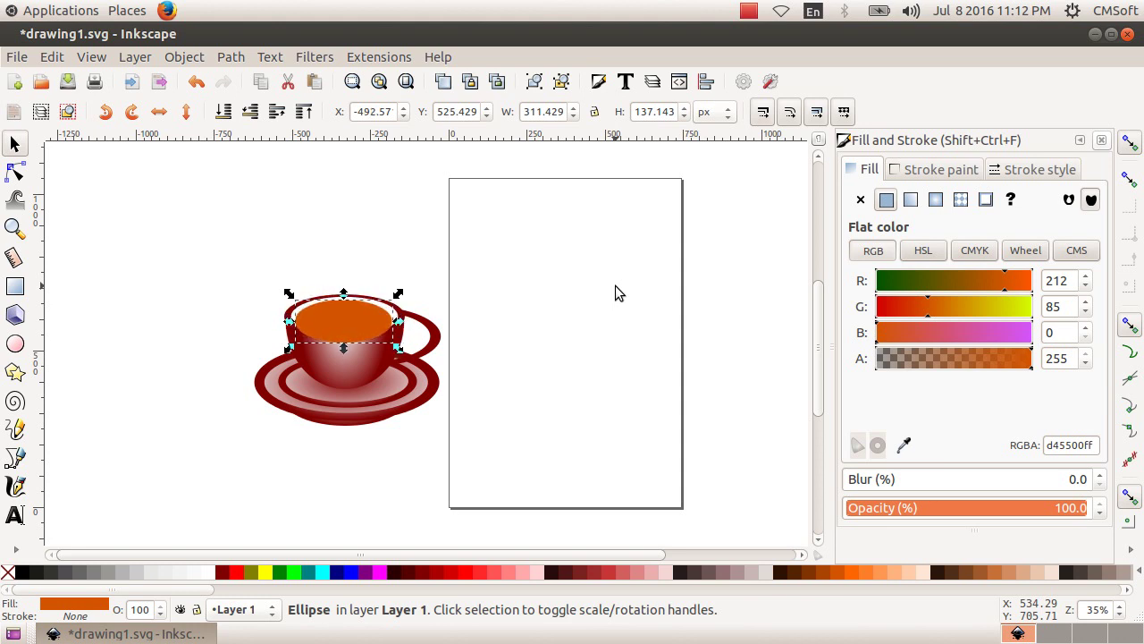
pyautogui.moveTo(344, 353); pyautogui.dragTo(344, 339)
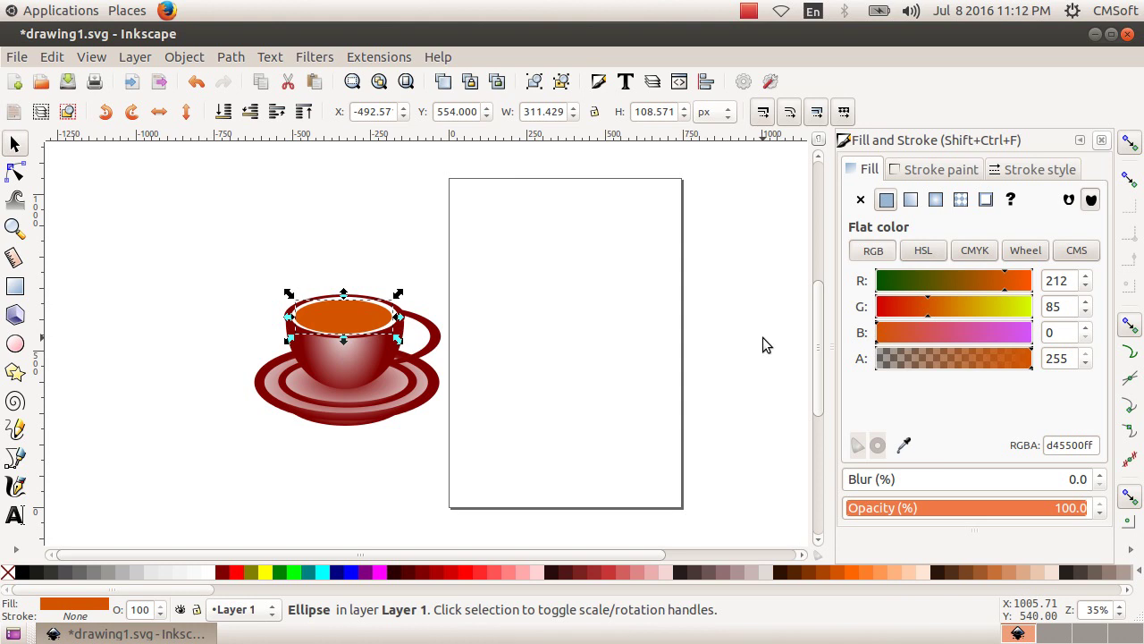
pyautogui.press('Down')
pyautogui.press('Down')
pyautogui.press('Down')
pyautogui.press('Right')
pyautogui.press('Down')
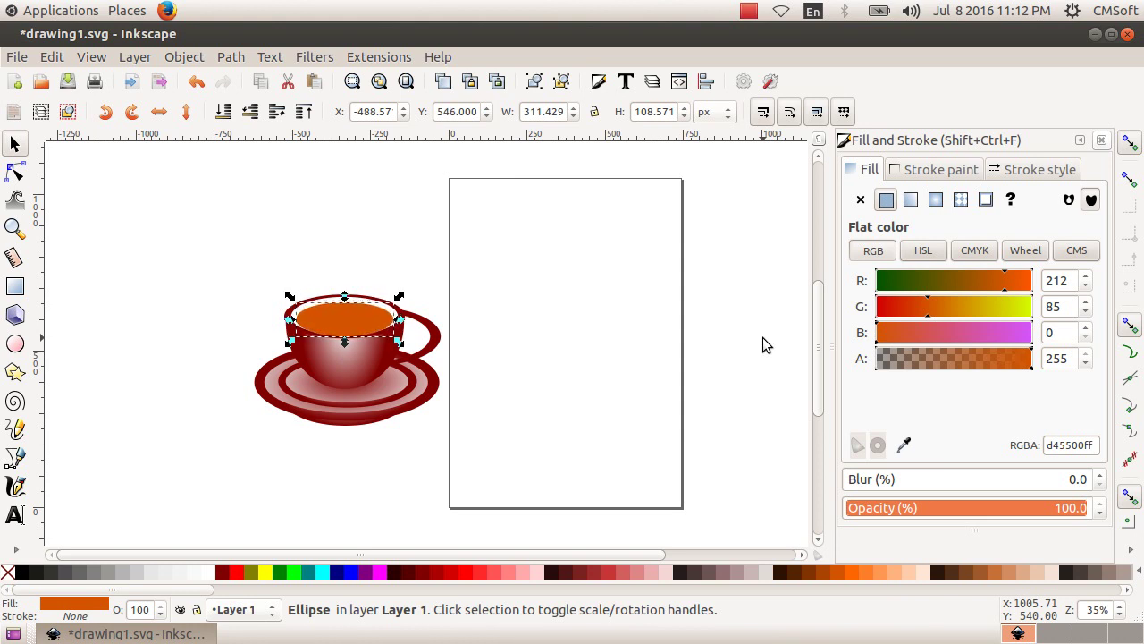
pyautogui.click(575, 332)
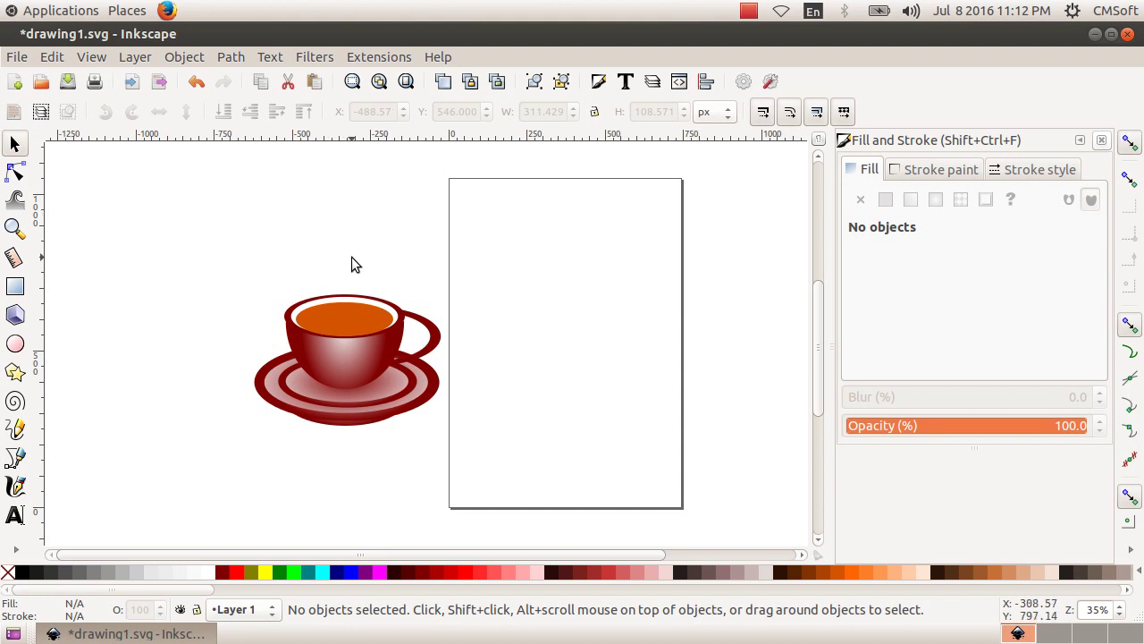
# Group the teacup with its orange tea ellipse and shift the group left
pyautogui.moveTo(202, 237); pyautogui.dragTo(502, 460)
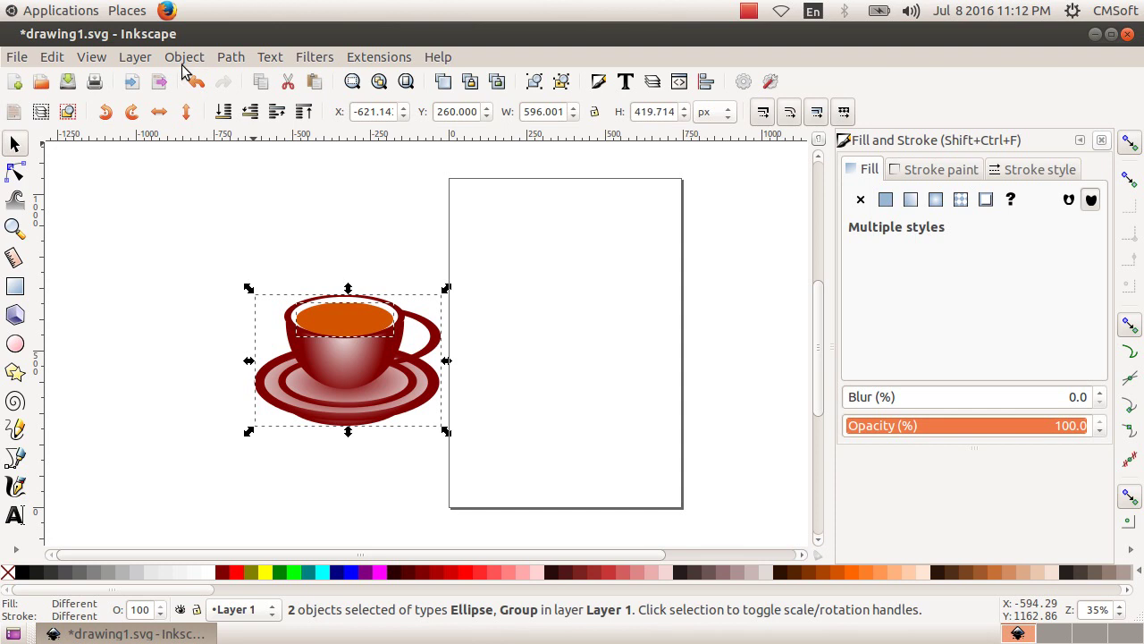
pyautogui.click(183, 59)
pyautogui.click(225, 149)
pyautogui.click(567, 267)
pyautogui.moveTo(370, 349)
pyautogui.mouseDown()
pyautogui.moveTo(301, 334)
pyautogui.moveTo(299, 344)
pyautogui.mouseUp()
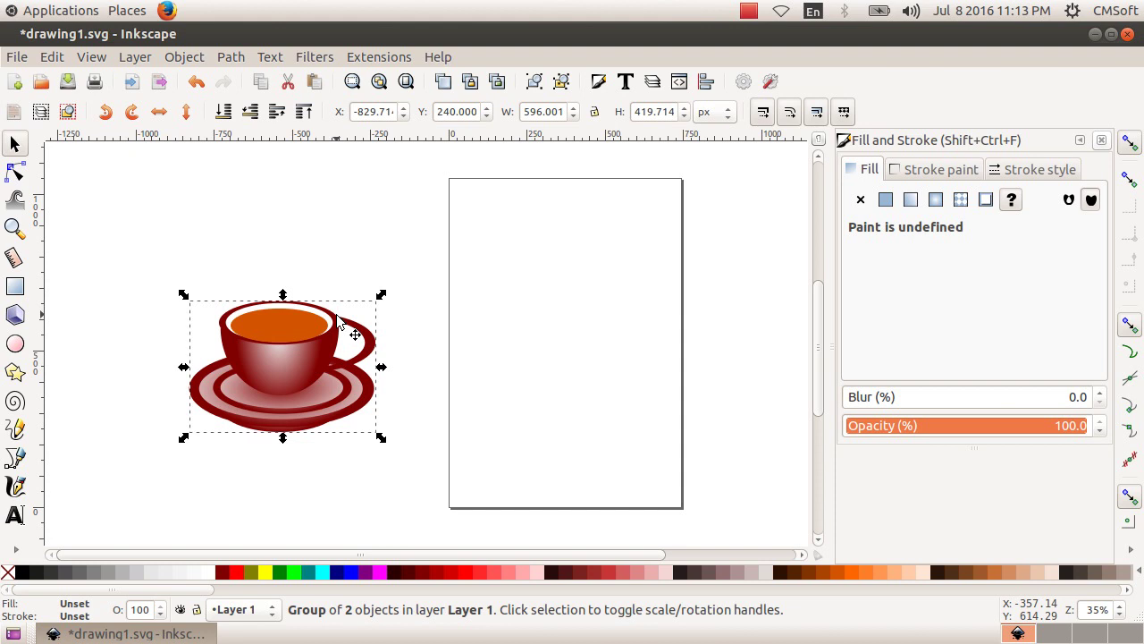
# Pick orange #D45500 for calligraphy, then undo the accidental teacup fill via Undo History
pyautogui.click(18, 484)
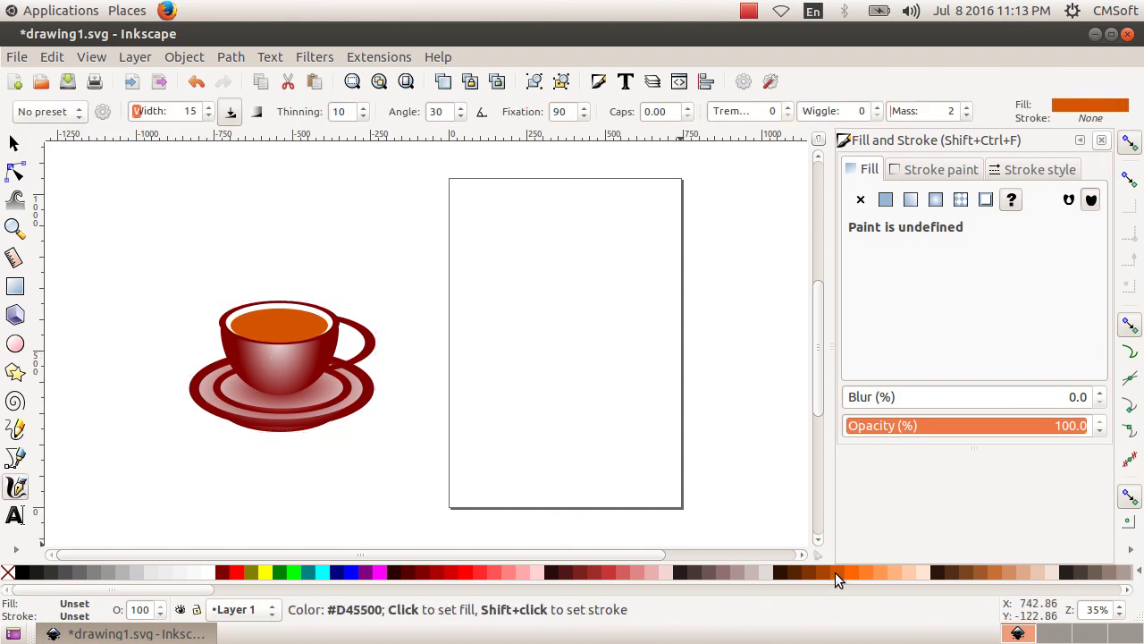
pyautogui.click(835, 572)
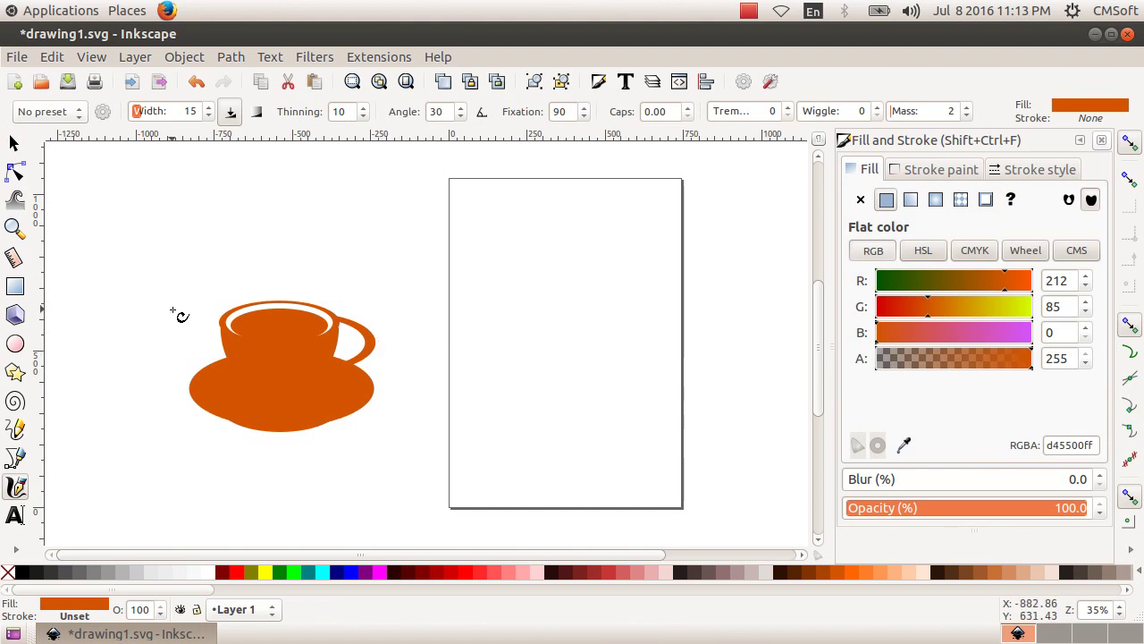
pyautogui.click(51, 58)
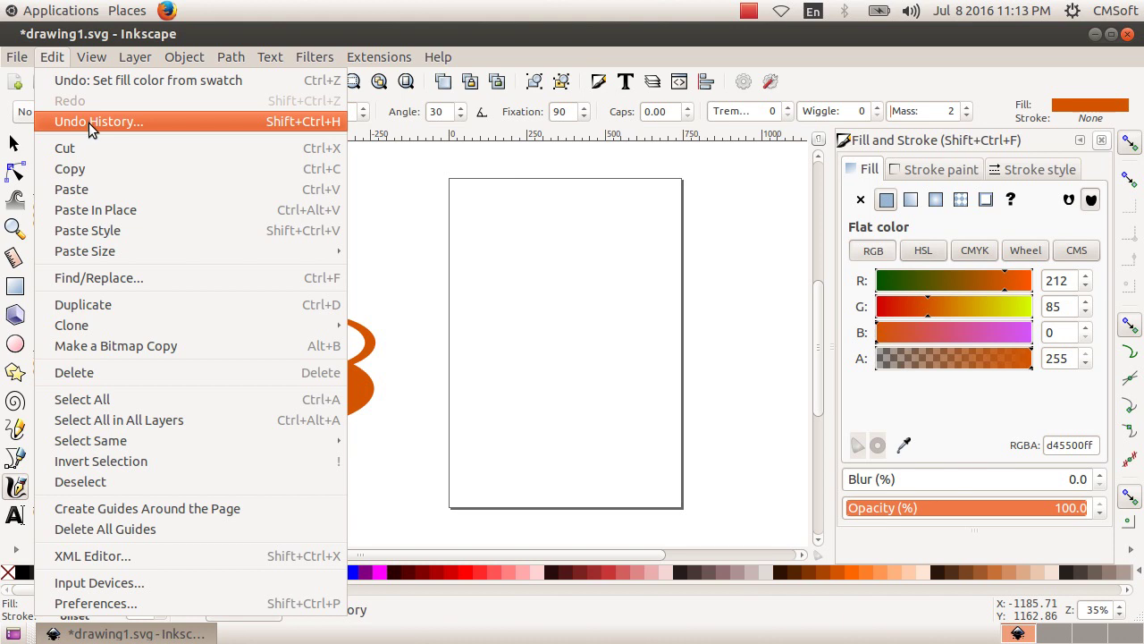
pyautogui.click(88, 122)
pyautogui.click(52, 57)
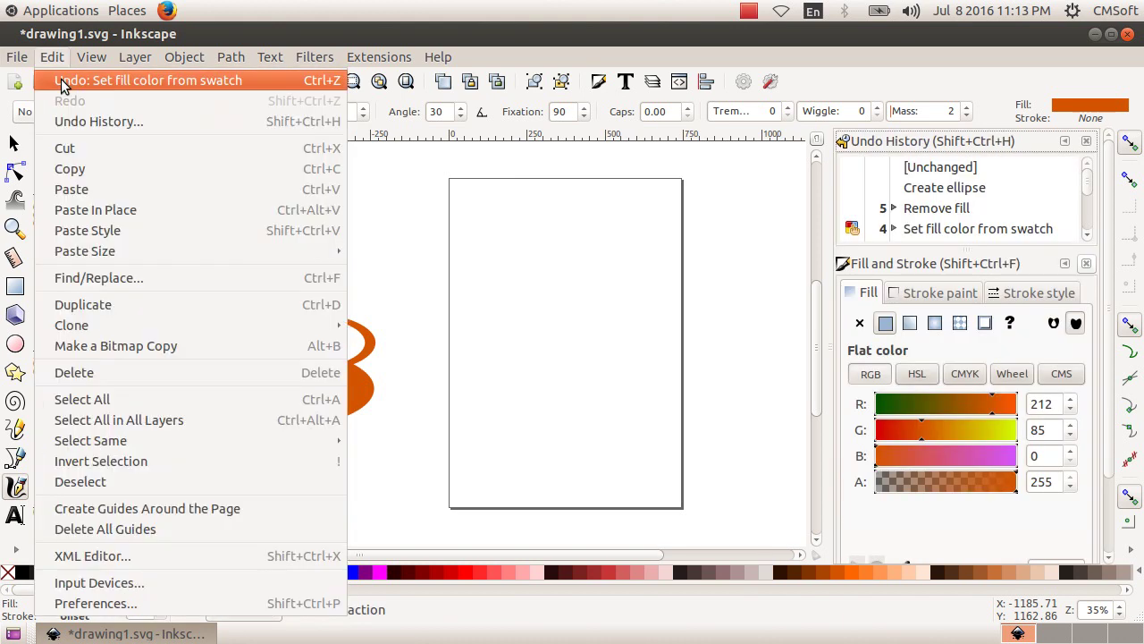
pyautogui.click(13, 144)
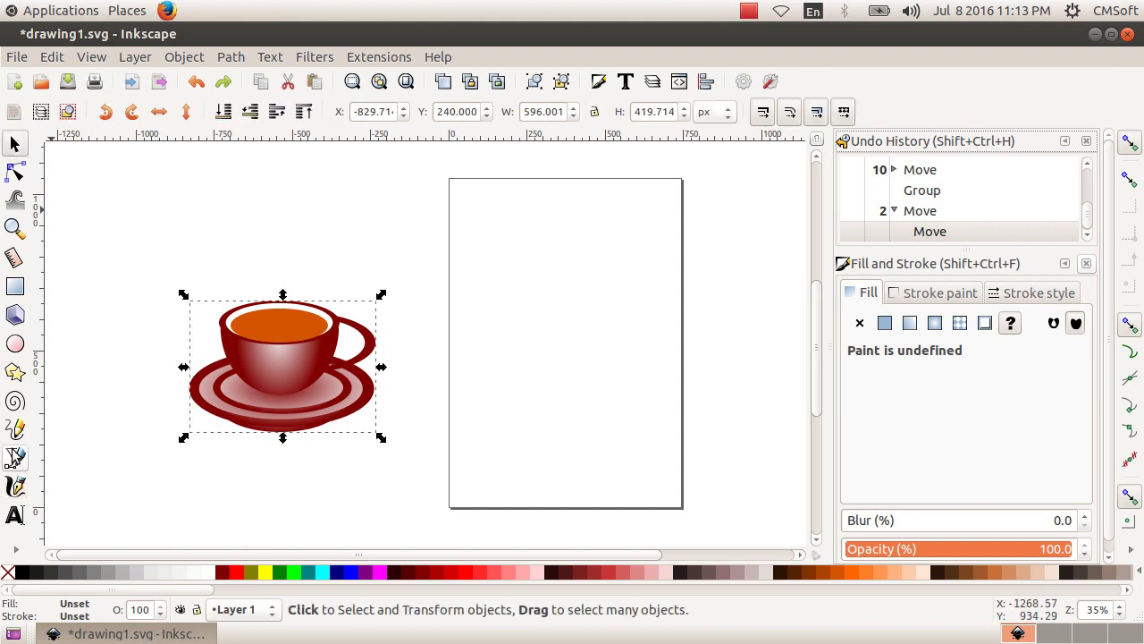
pyautogui.click(614, 396)
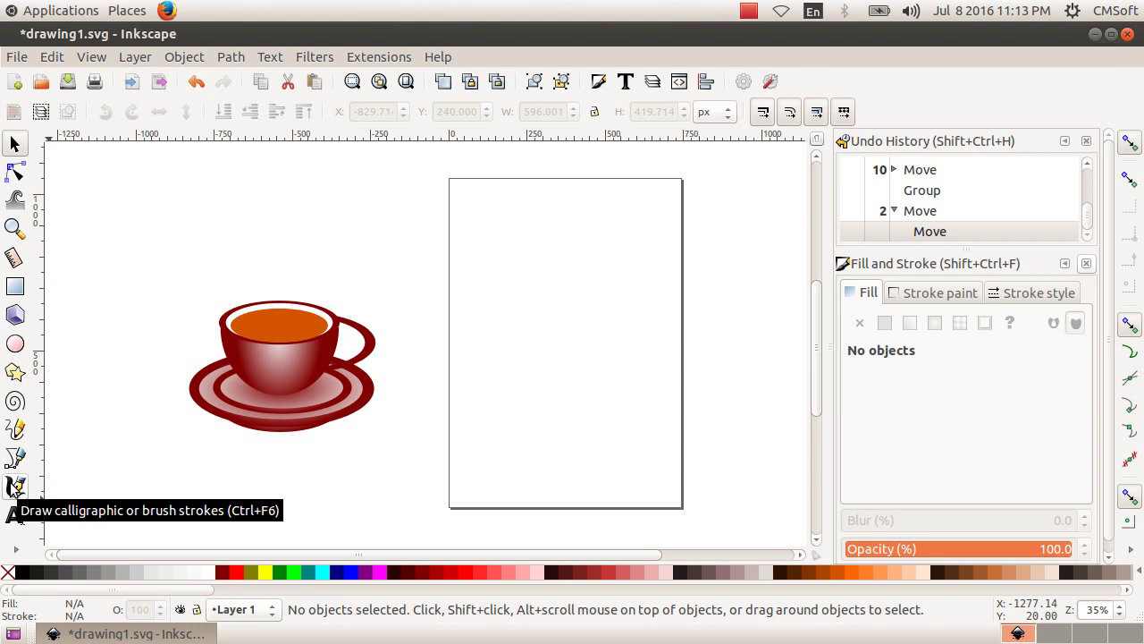
# Draw three wavy orange calligraphy steam wisps above the cup and select them together
pyautogui.click(15, 488)
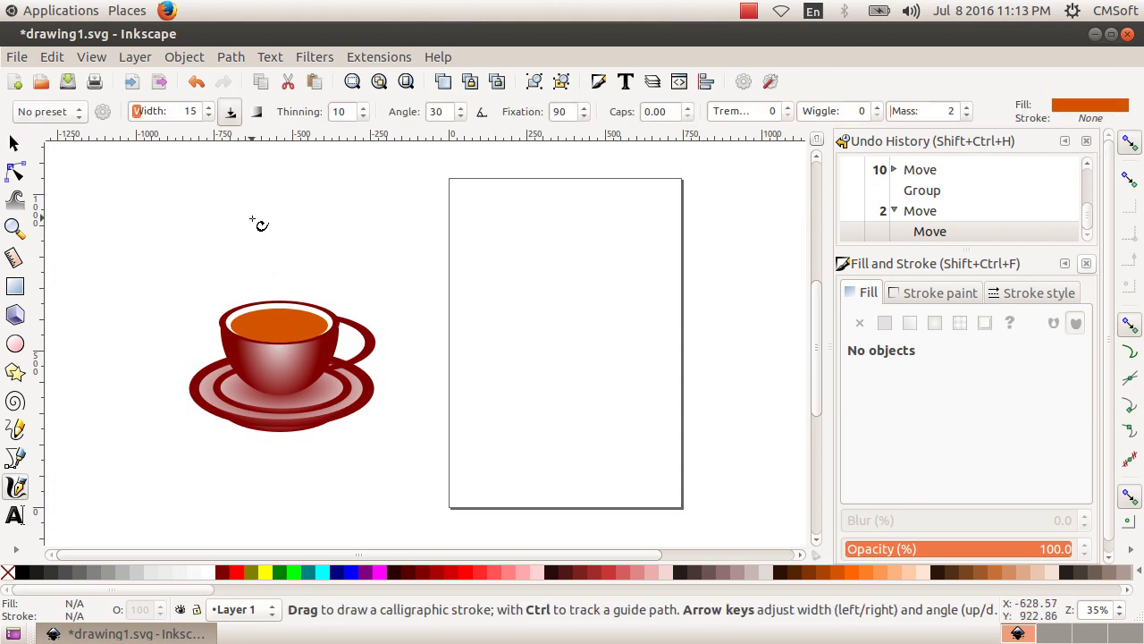
pyautogui.moveTo(256, 231); pyautogui.dragTo(267, 302)
pyautogui.moveTo(299, 223); pyautogui.dragTo(293, 306)
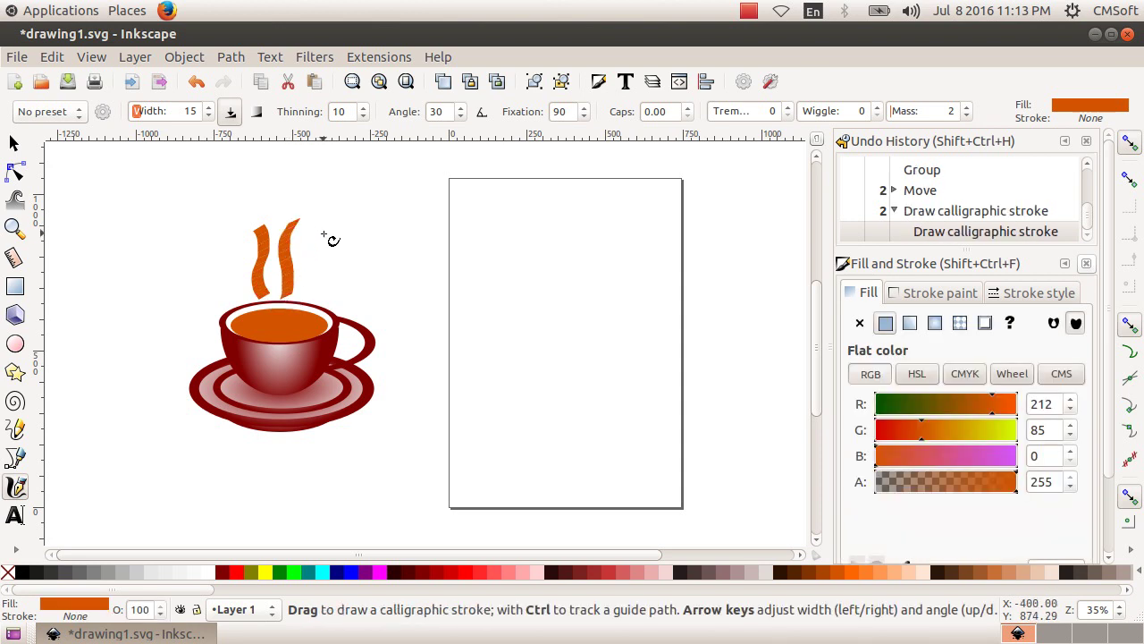
pyautogui.moveTo(317, 224); pyautogui.dragTo(310, 302)
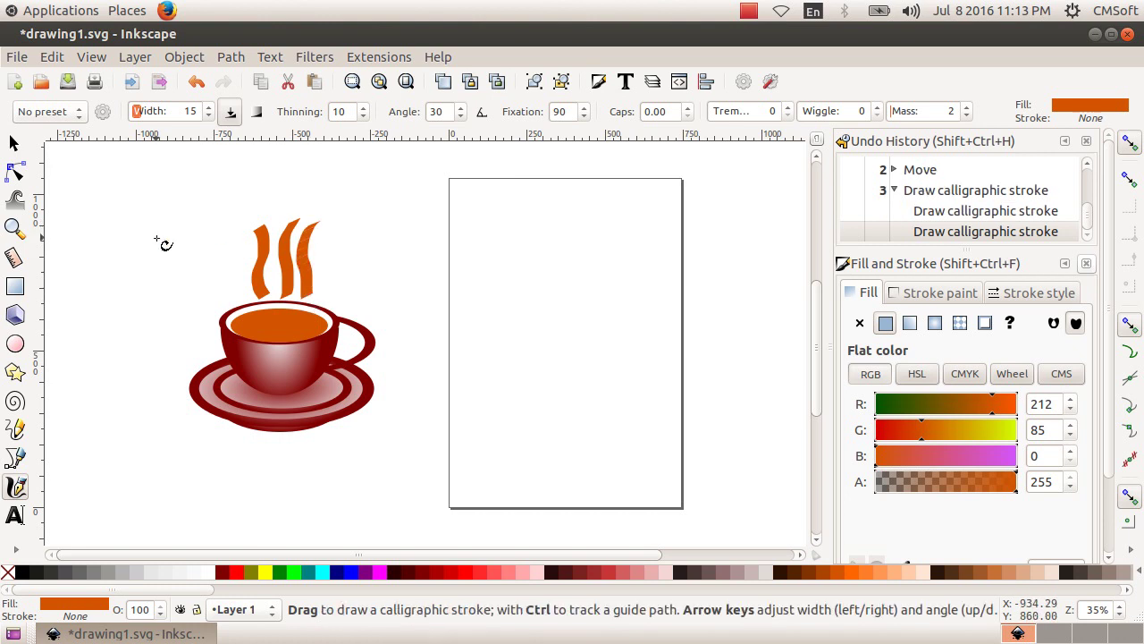
pyautogui.click(14, 143)
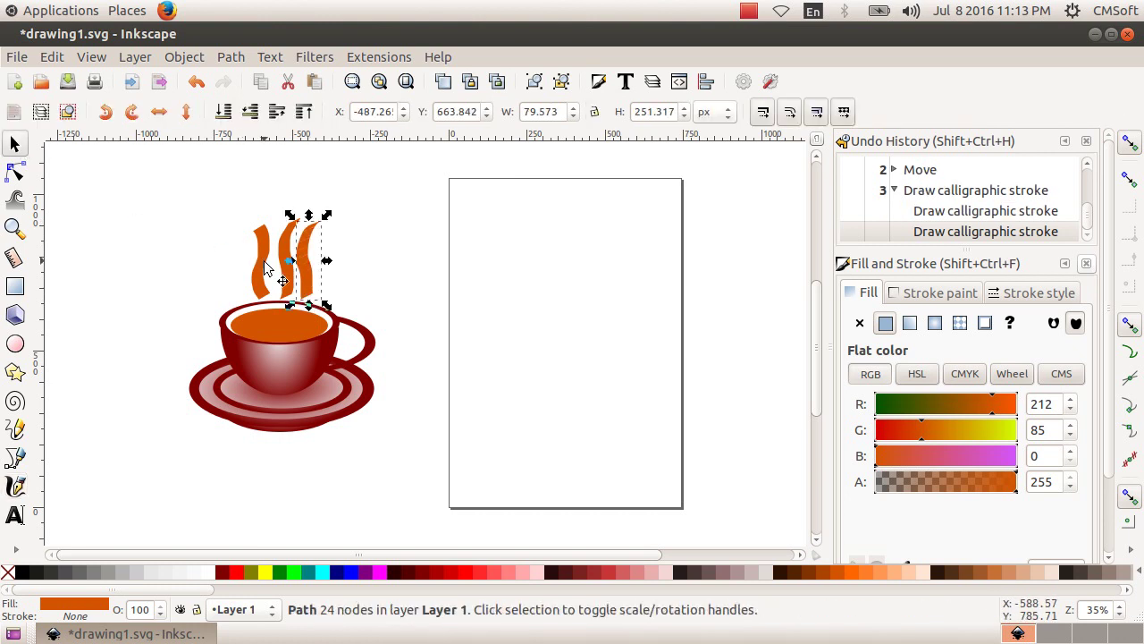
pyautogui.moveTo(208, 198); pyautogui.dragTo(370, 307)
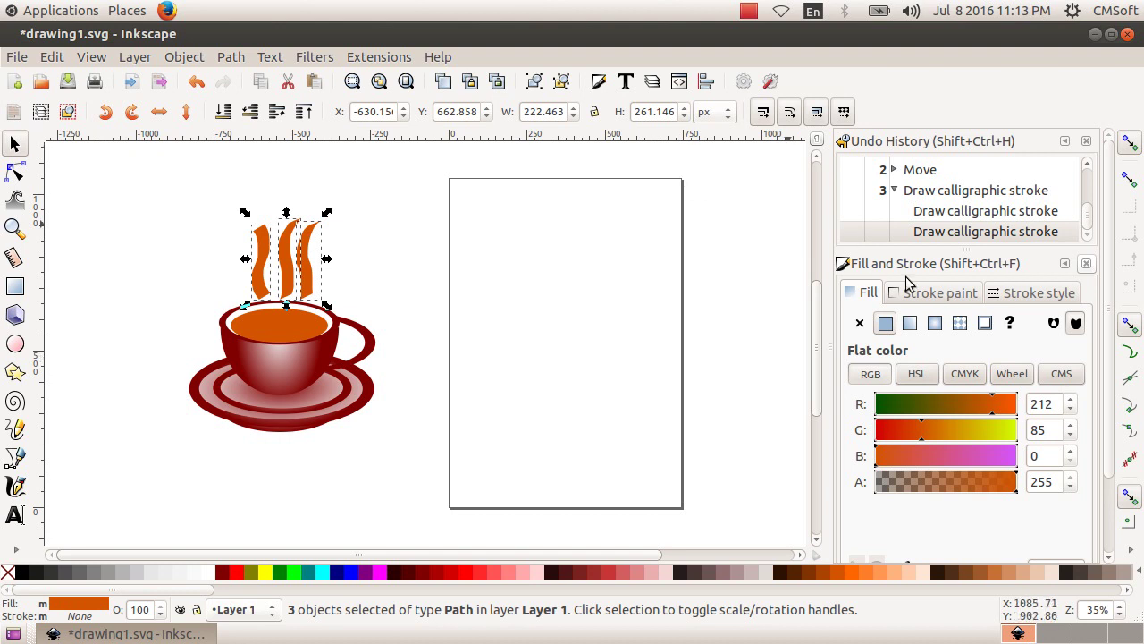
# Give the steam wisps a flat stroke paint and close the Undo History panel
pyautogui.click(941, 293)
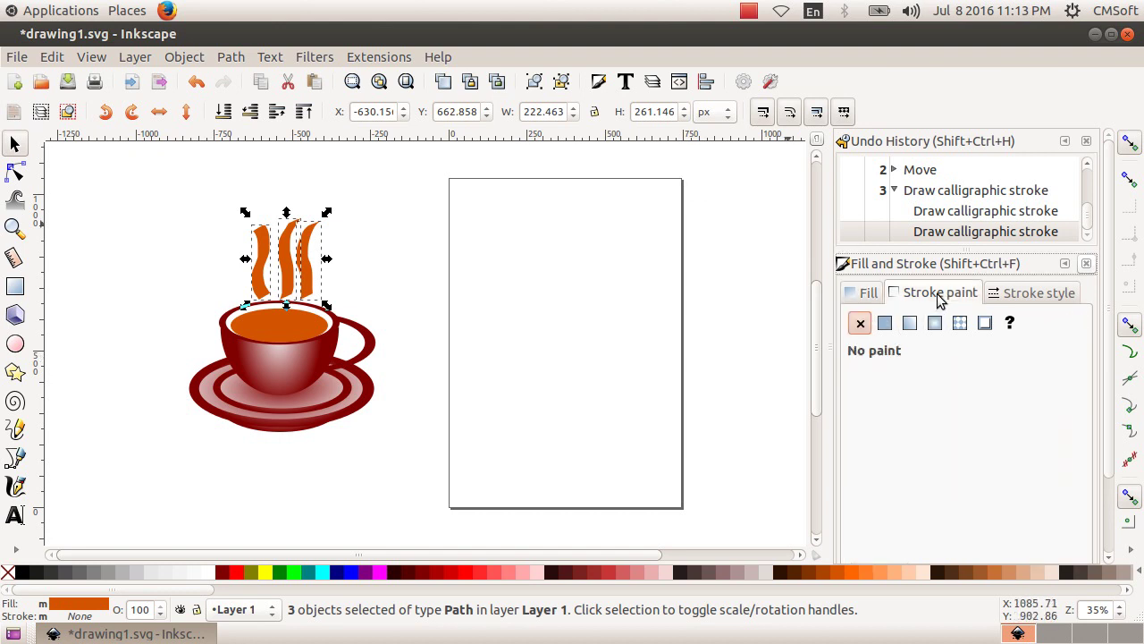
pyautogui.click(885, 324)
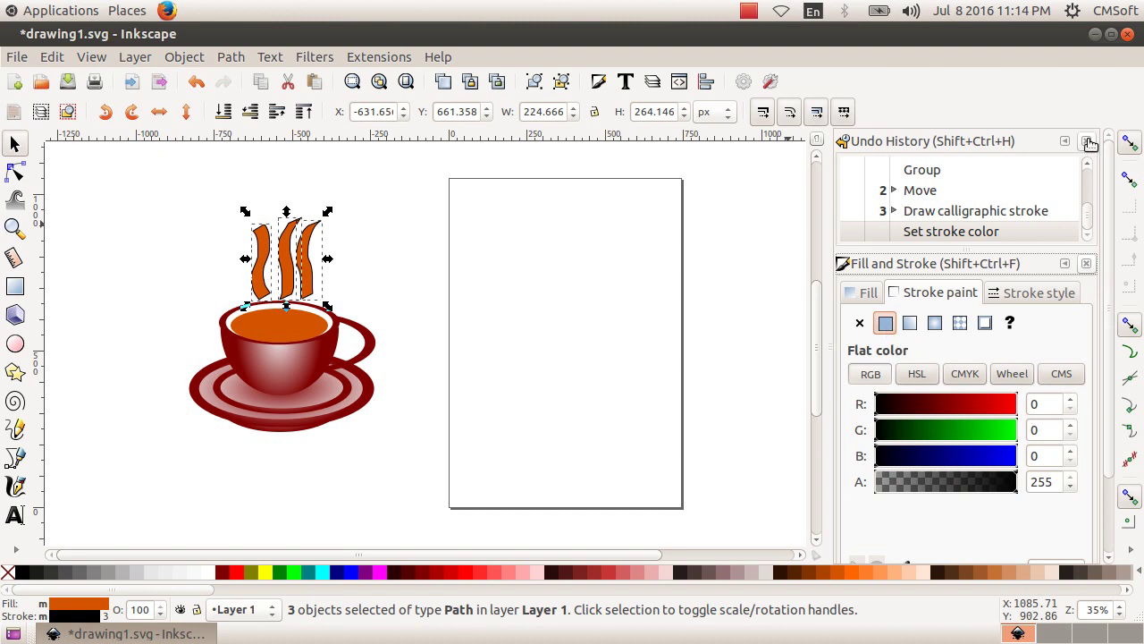
pyautogui.click(1087, 141)
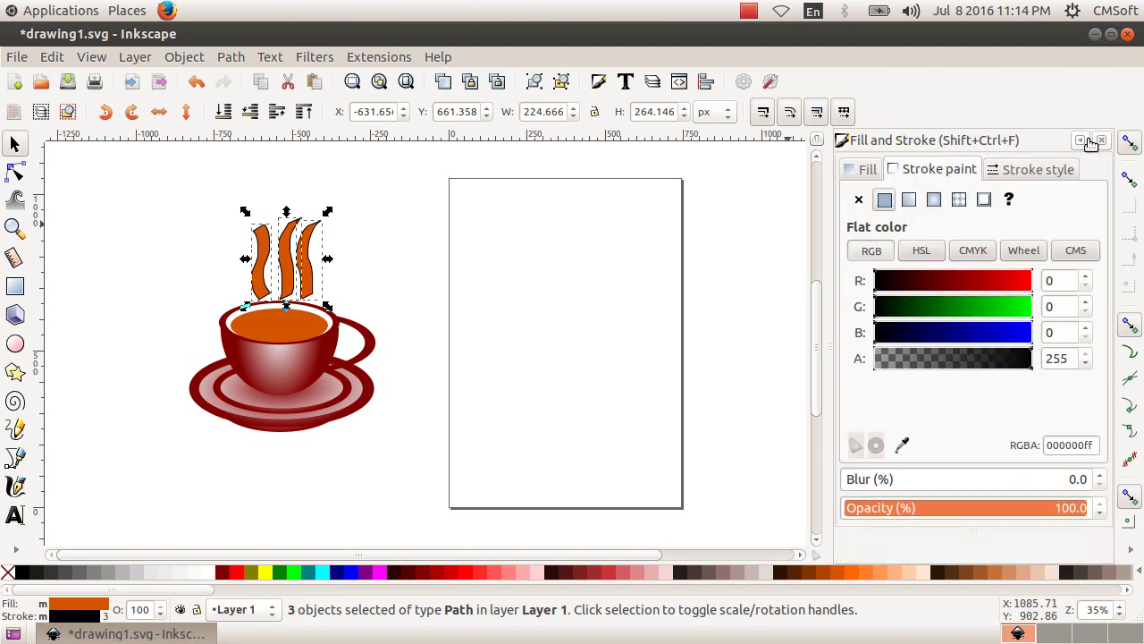
# Raise the steam wisps' blur to 20, then settle it at 17%
pyautogui.click(1098, 476)
pyautogui.click(1099, 476)
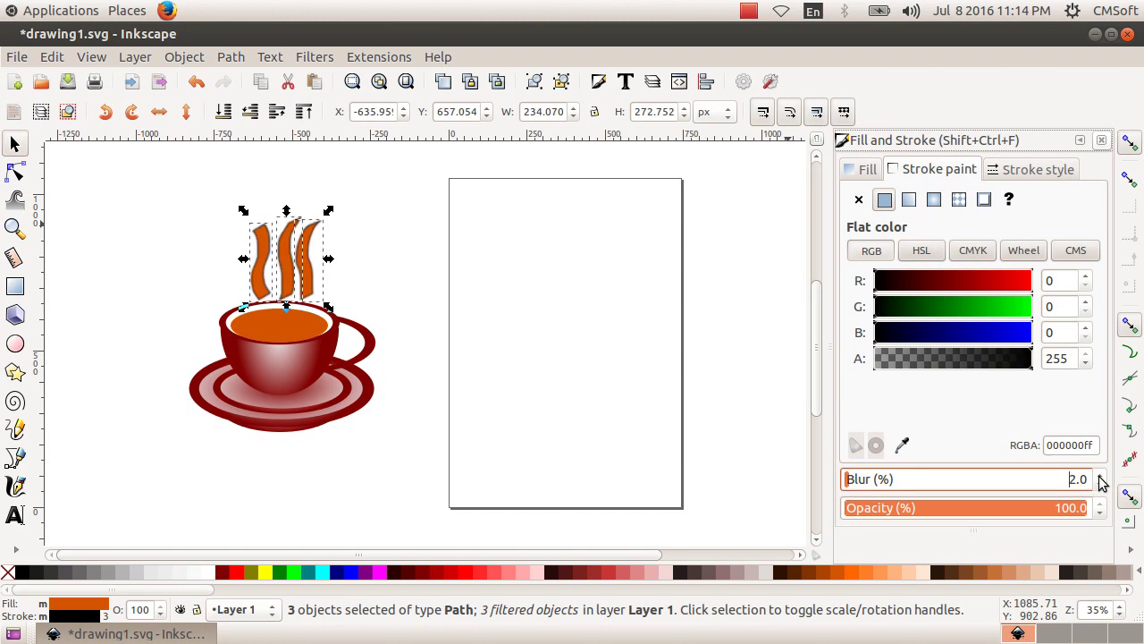
pyautogui.click(1099, 476)
pyautogui.click(1098, 476)
pyautogui.click(1099, 477)
pyautogui.click(1098, 476)
pyautogui.click(1099, 476)
pyautogui.doubleClick(1099, 476)
pyautogui.doubleClick(1099, 477)
pyautogui.doubleClick(1099, 476)
pyautogui.doubleClick(1099, 477)
pyautogui.click(1099, 476)
pyautogui.click(1100, 477)
pyautogui.click(1099, 477)
pyautogui.doubleClick(1099, 476)
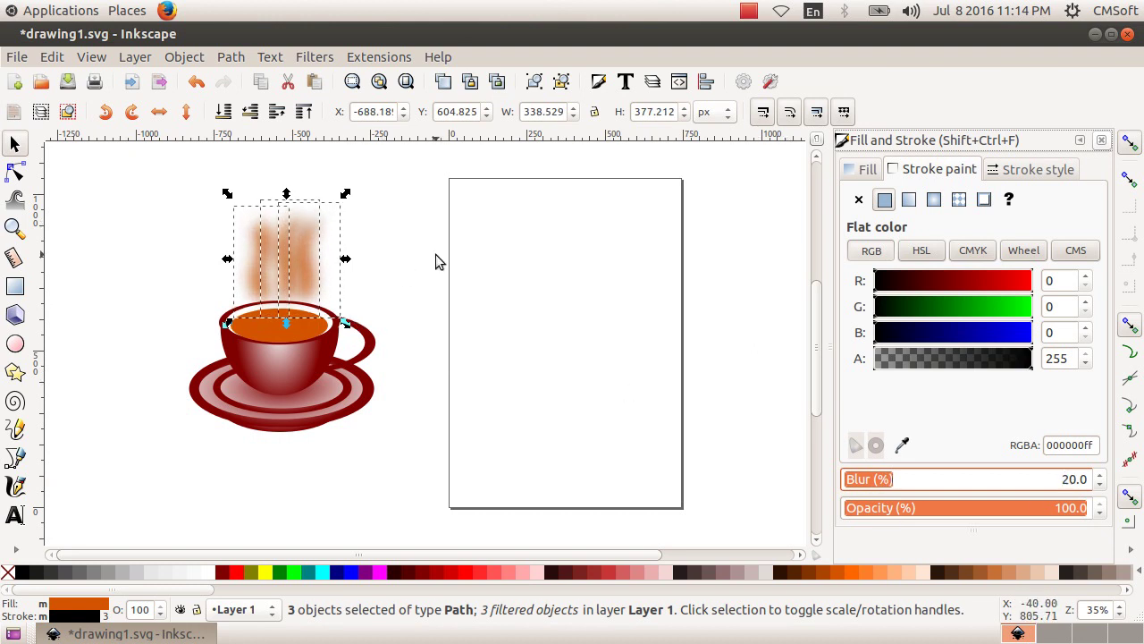
pyautogui.press('Down')
pyautogui.press('Down')
pyautogui.press('Down')
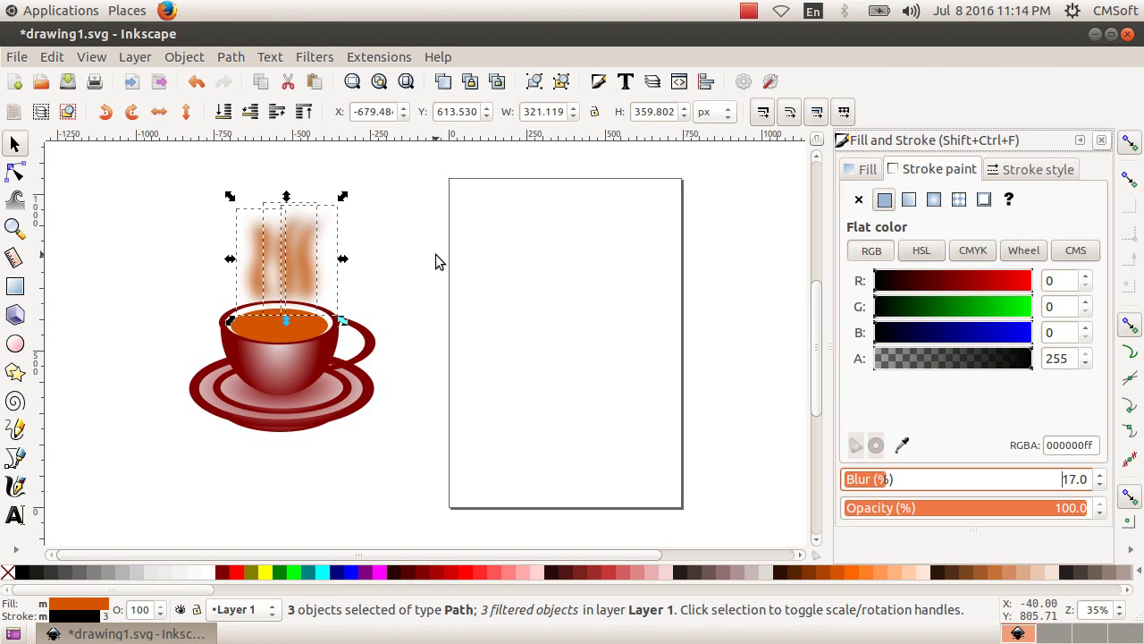
# Lower the blurred steam slightly so it sits just above the cup
pyautogui.moveTo(284, 266); pyautogui.dragTo(291, 269)
pyautogui.click(292, 269)
pyautogui.click(383, 264)
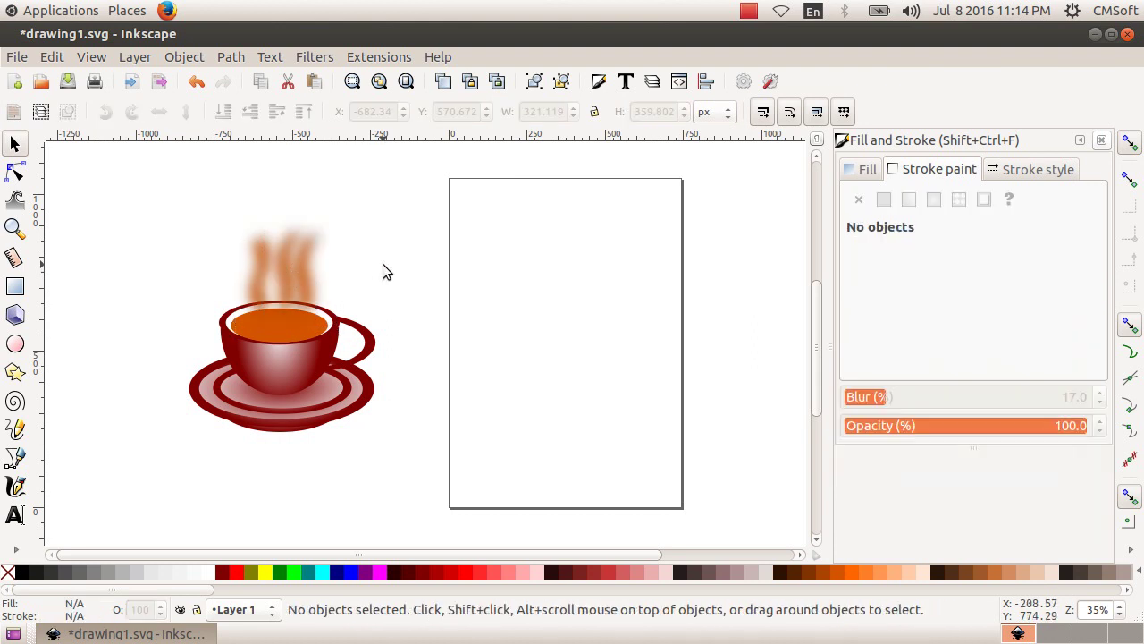
# Group the teacup and all steam wisps into a single object
pyautogui.moveTo(125, 168)
pyautogui.mouseDown()
pyautogui.moveTo(235, 297)
pyautogui.moveTo(447, 447)
pyautogui.mouseUp()
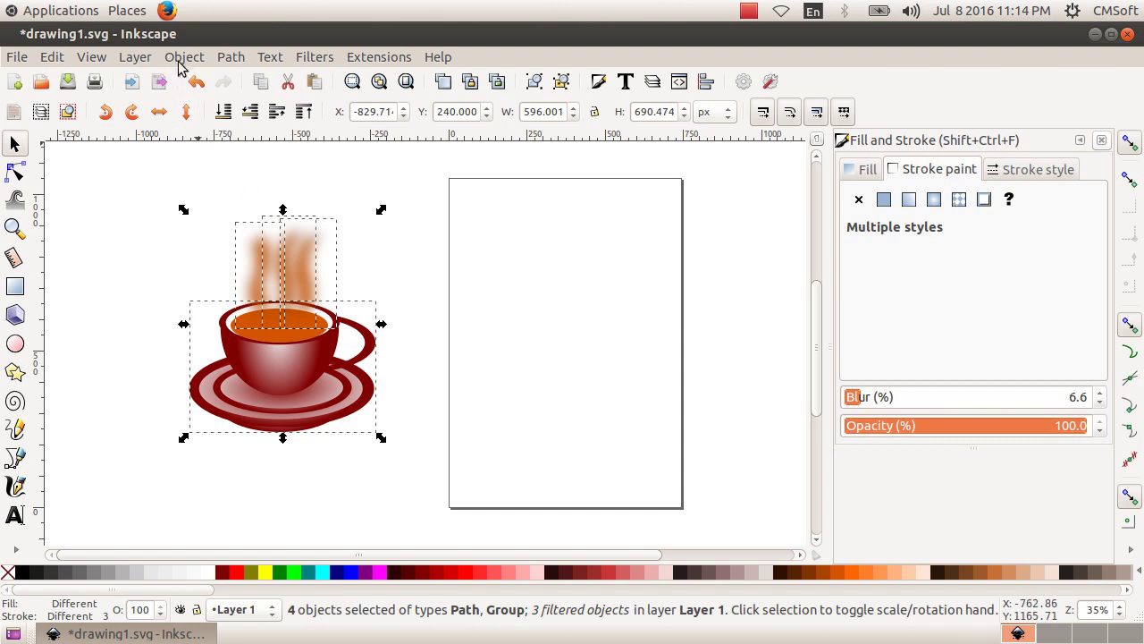
pyautogui.click(184, 56)
pyautogui.click(220, 149)
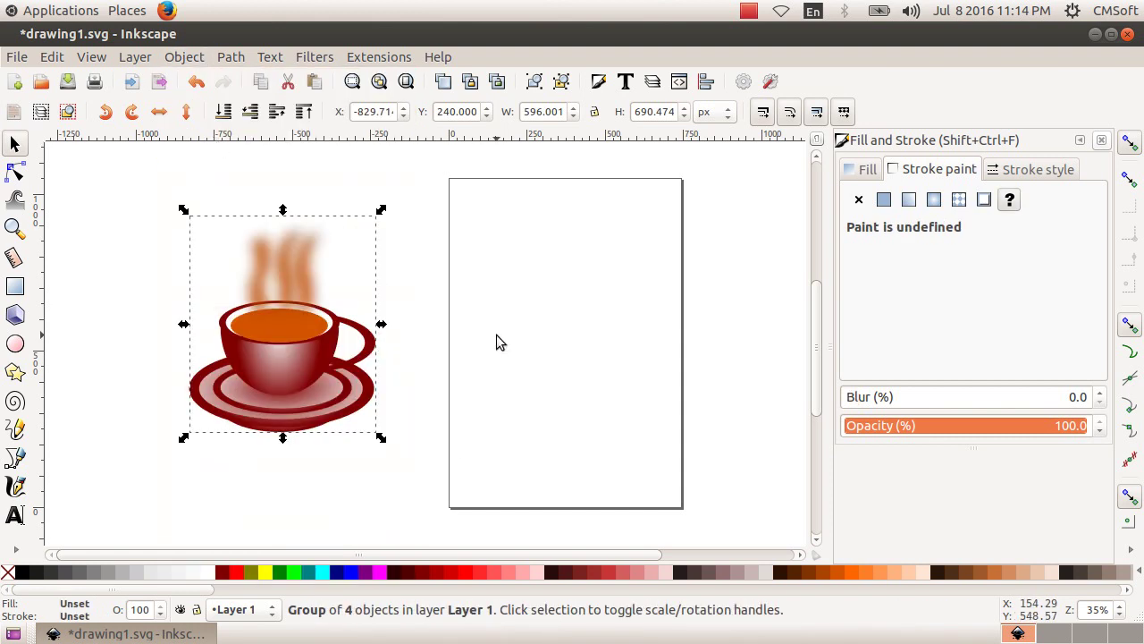
pyautogui.click(500, 337)
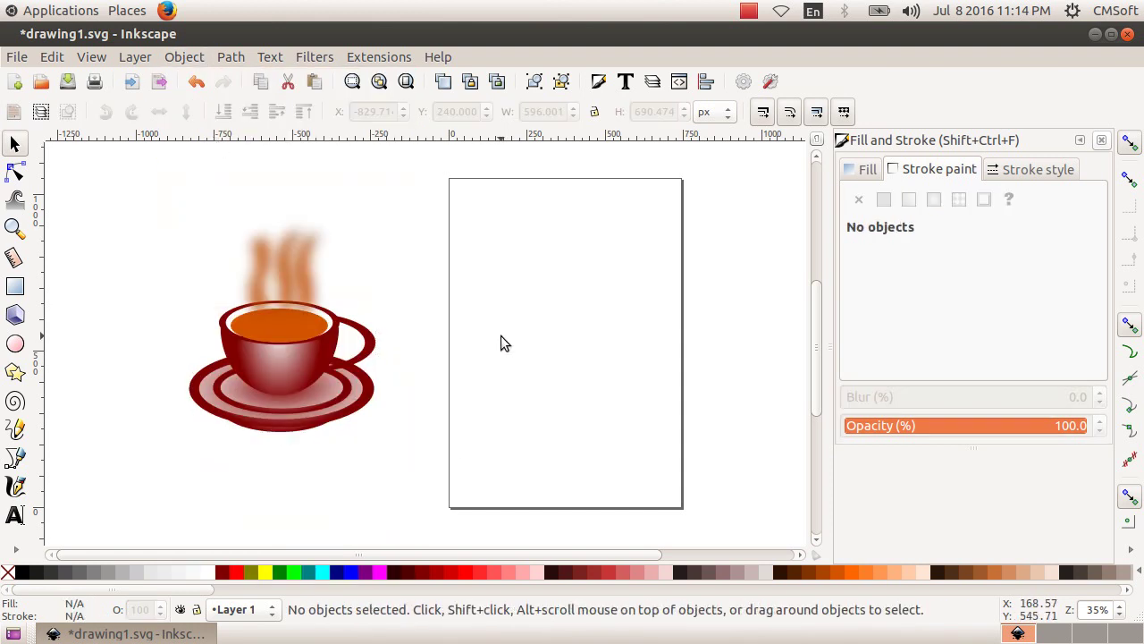
# Save as drawing1.svg, nudge the group slightly up-right, and save again
pyautogui.click(67, 81)
pyautogui.moveTo(289, 334); pyautogui.dragTo(299, 328)
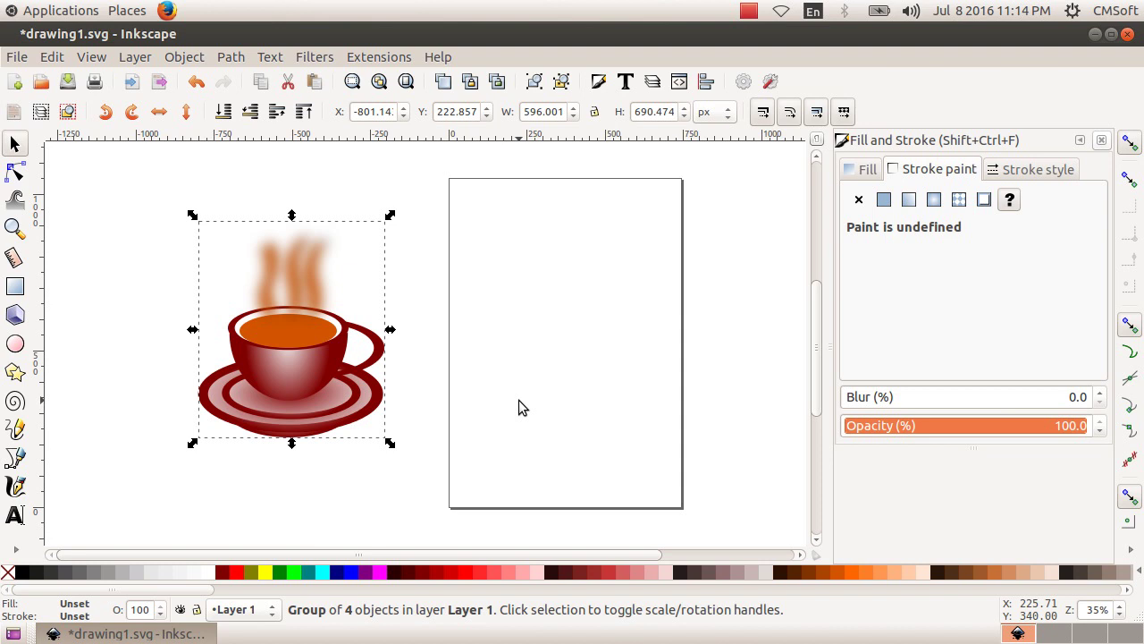
pyautogui.click(68, 82)
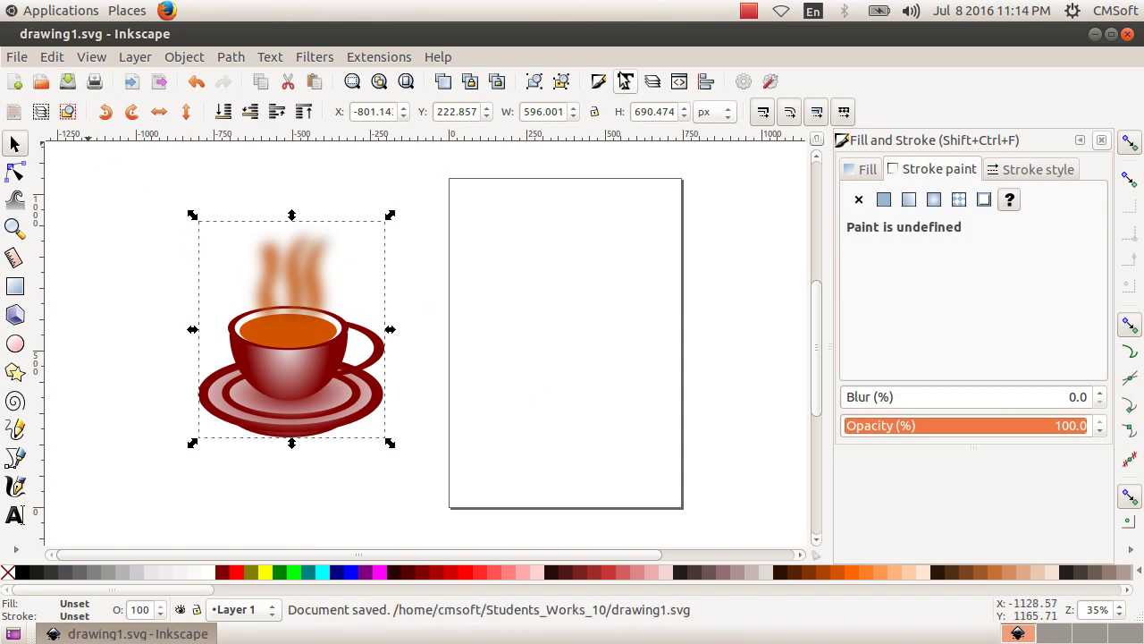